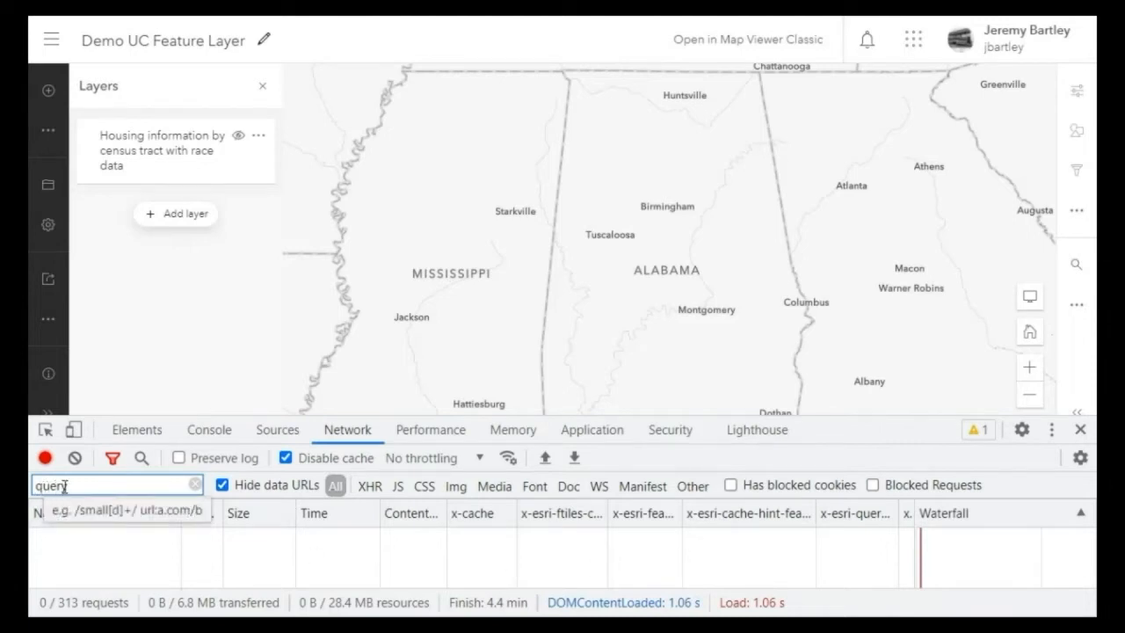
# Step: Show the housing census tract layer on the map and open the details of one of its query requests in an enlarged network inspector
pyautogui.click(240, 137)
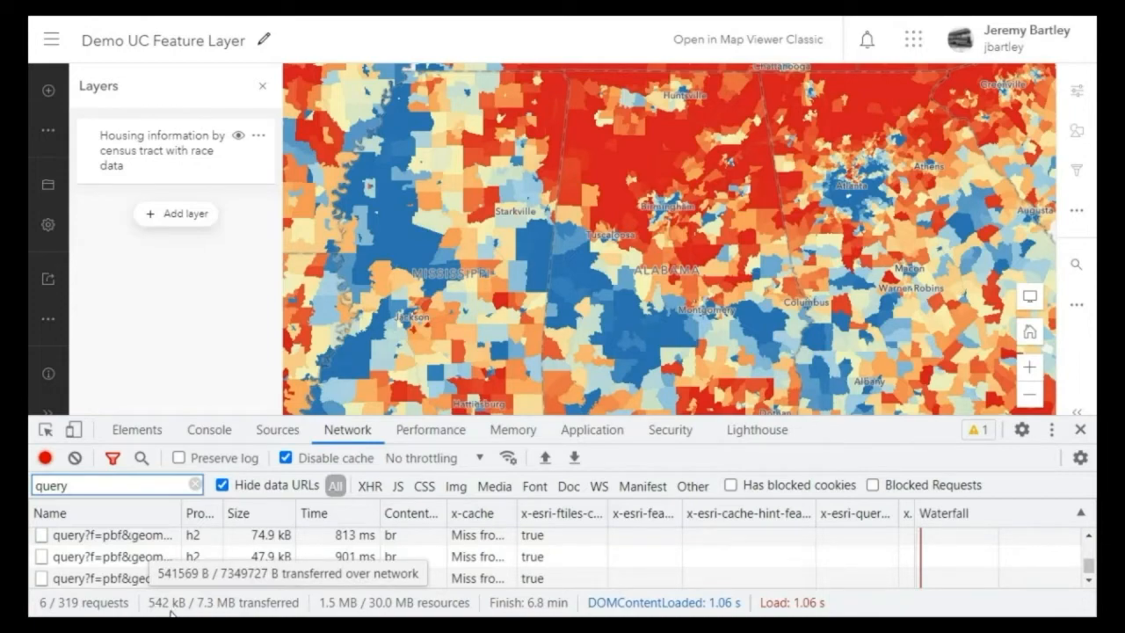
pyautogui.click(128, 563)
pyautogui.click(389, 514)
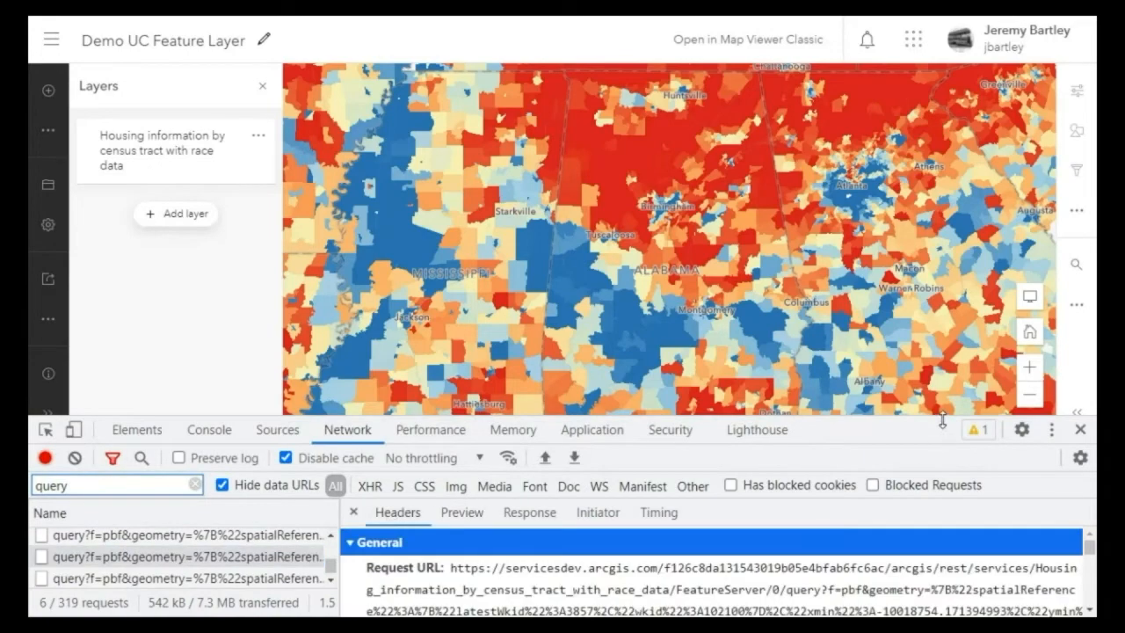
pyautogui.moveTo(888, 427); pyautogui.dragTo(883, 270)
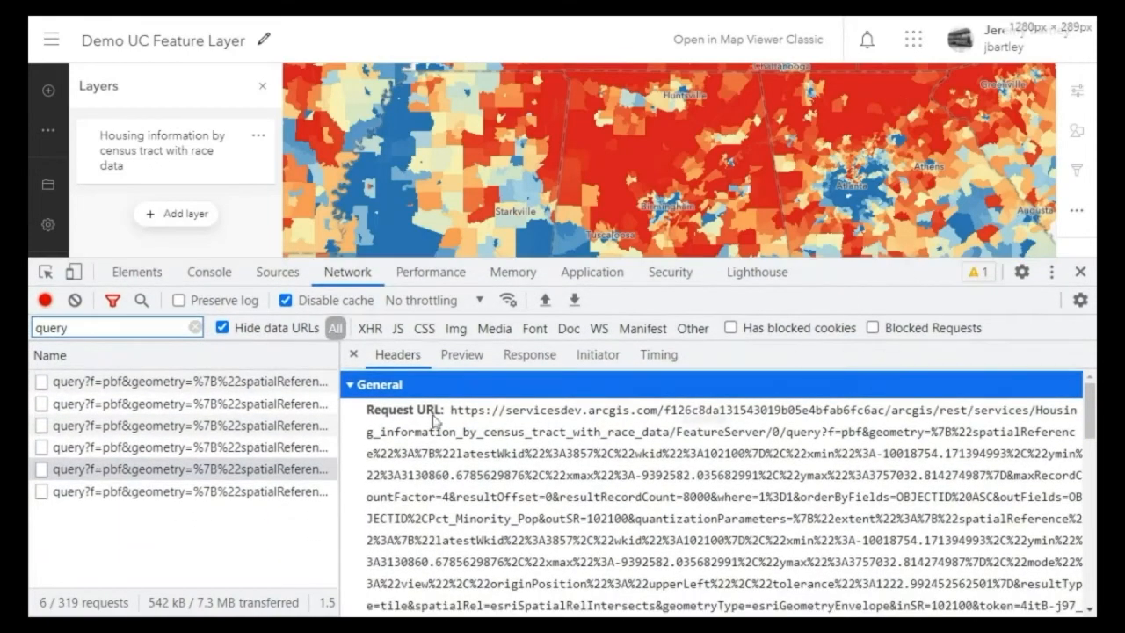
# Step: Examine the selected request's query string parameters, from the pbf format and geometry extent through to the result type and spatial relationship
pyautogui.click(354, 386)
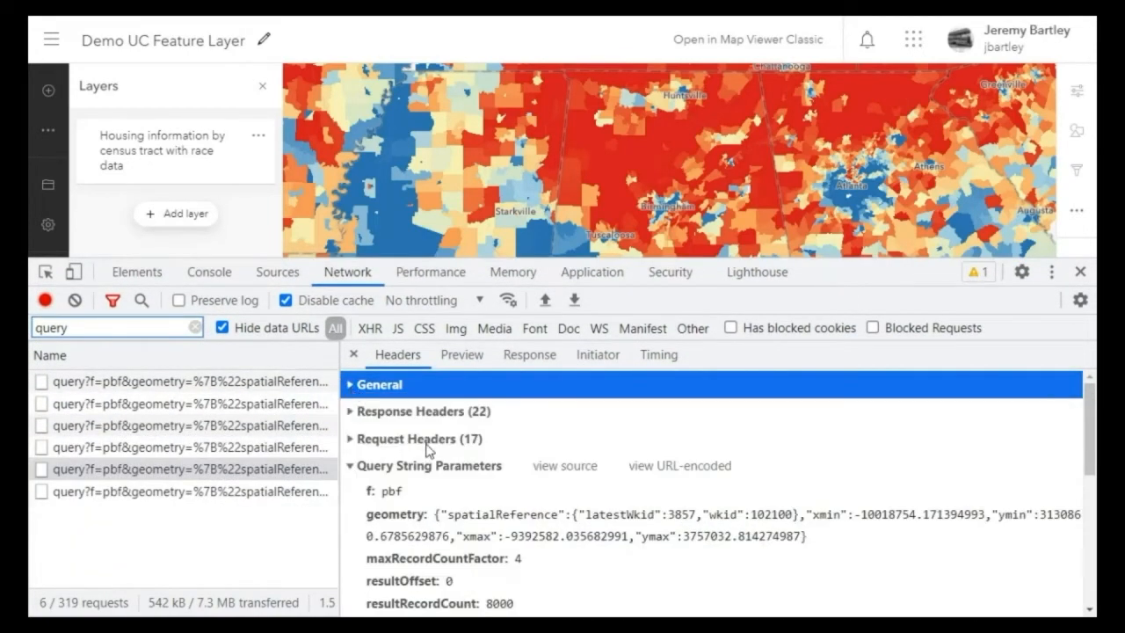
pyautogui.scroll(-4, 431, 533)
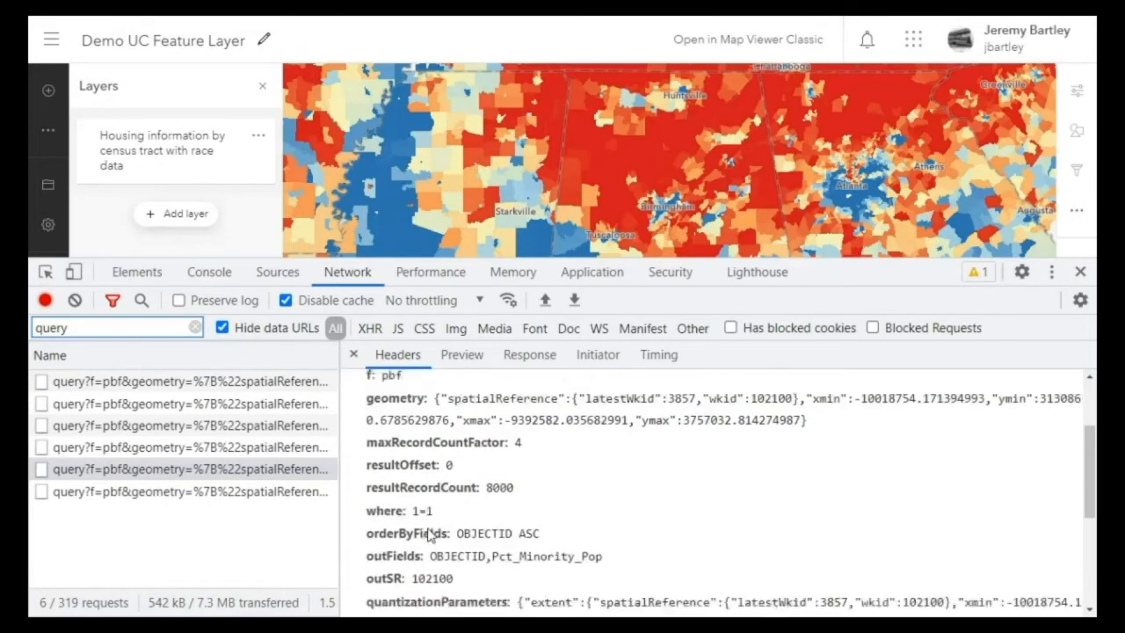
pyautogui.scroll(2, 428, 535)
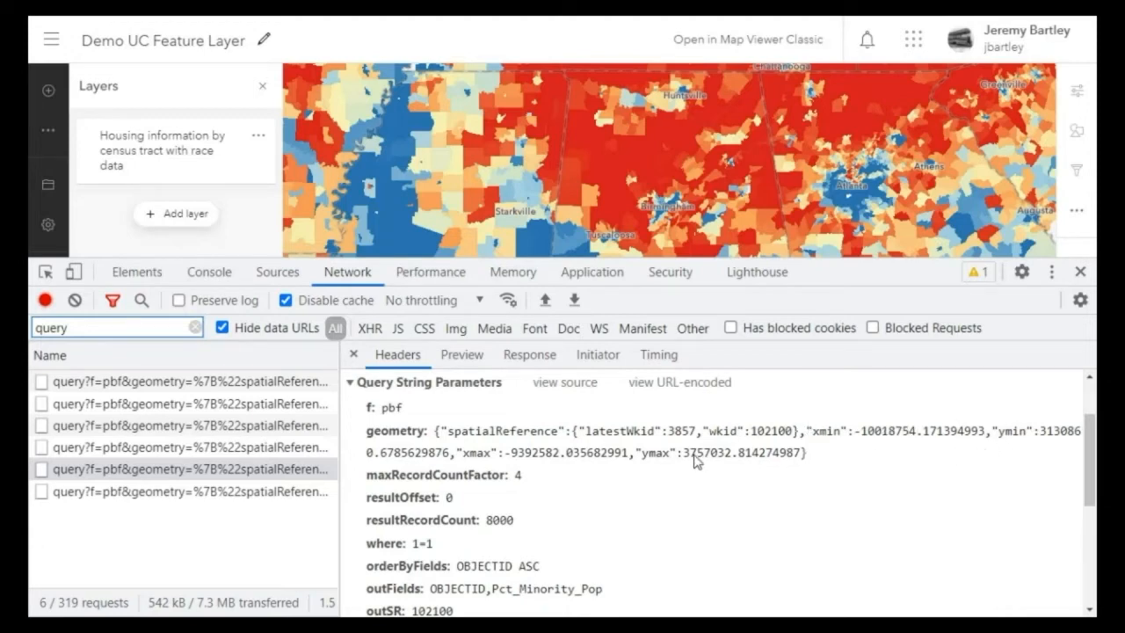
pyautogui.scroll(-2, 694, 462)
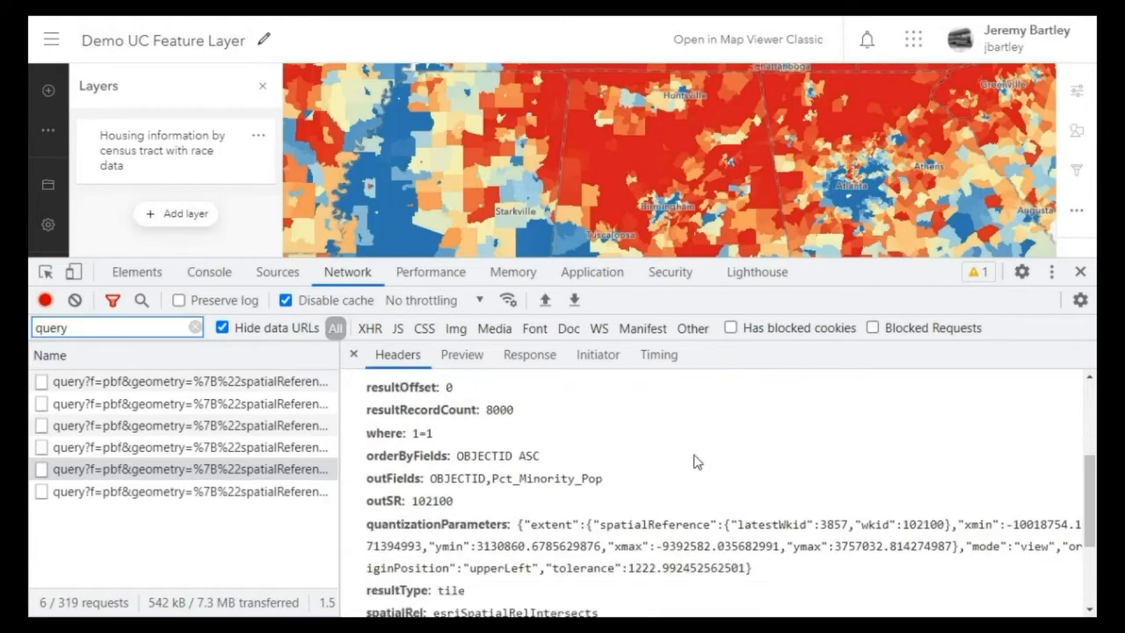
pyautogui.scroll(-4, 694, 462)
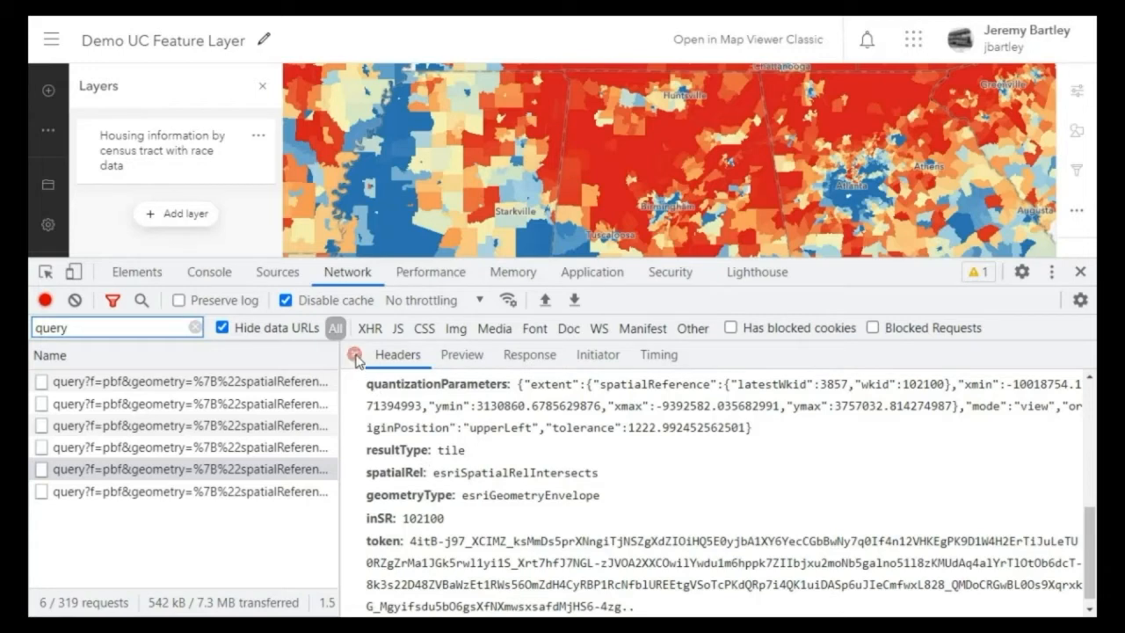
pyautogui.scroll(5, 404, 465)
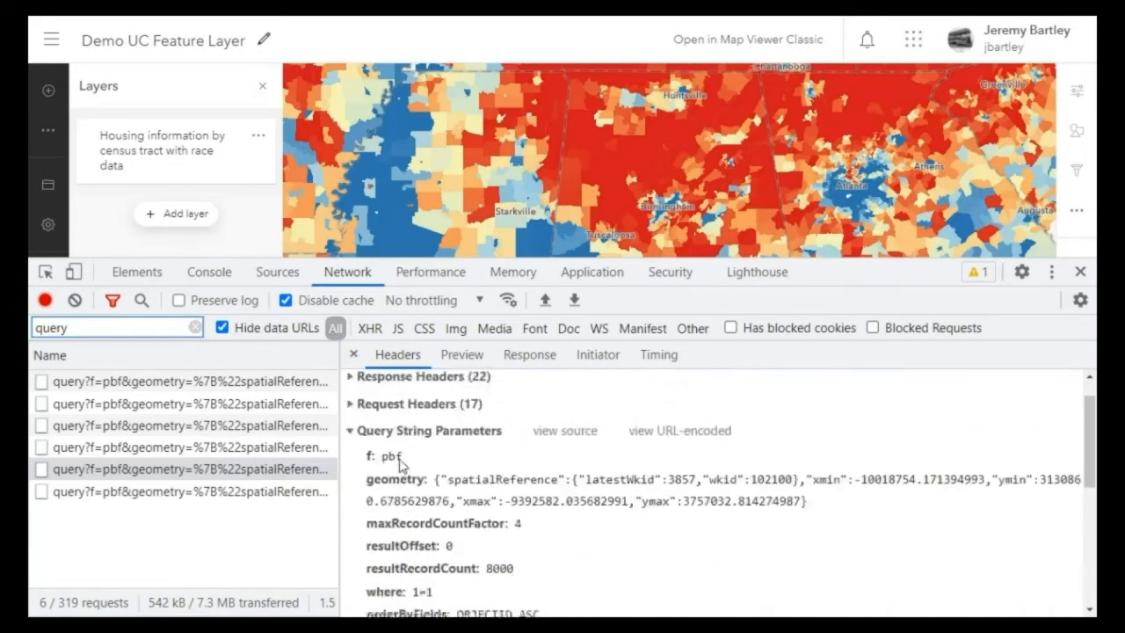
# Step: Expand the query request's response headers and examine the cache-control, content-encoding and x-cache entries
pyautogui.click(351, 384)
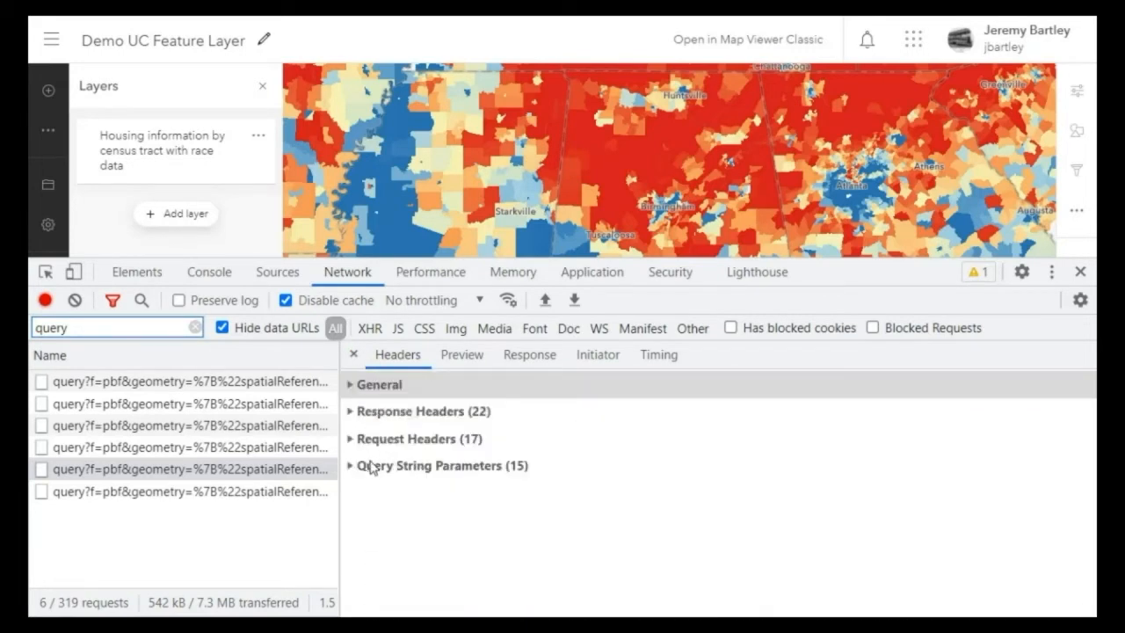
pyautogui.click(350, 411)
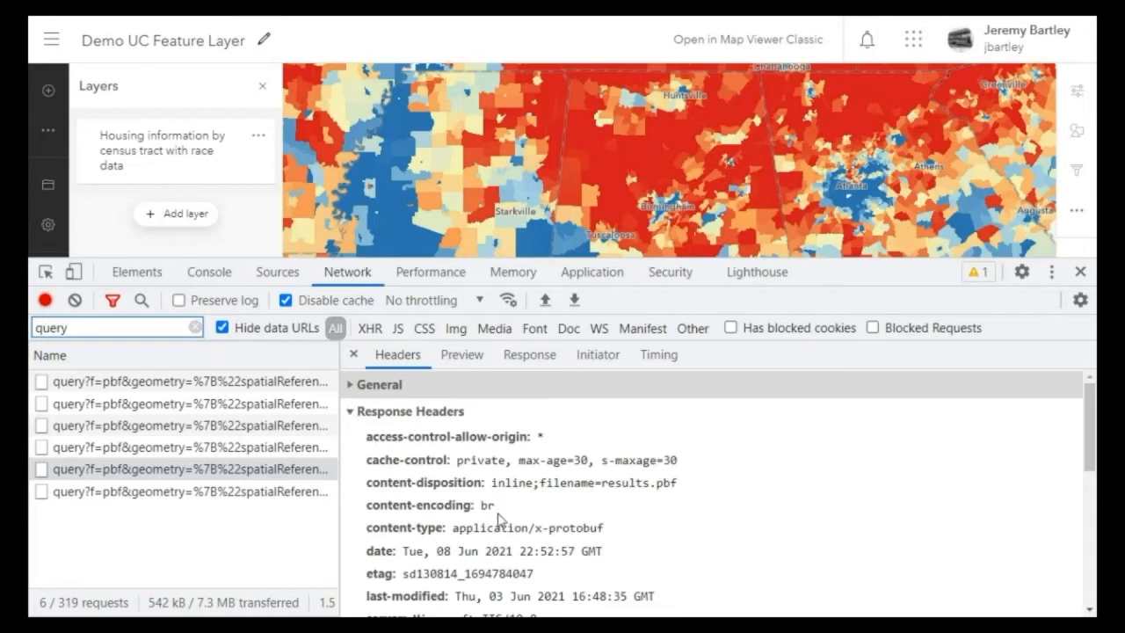
pyautogui.scroll(-2, 498, 518)
pyautogui.scroll(2, 501, 514)
pyautogui.scroll(-5, 480, 468)
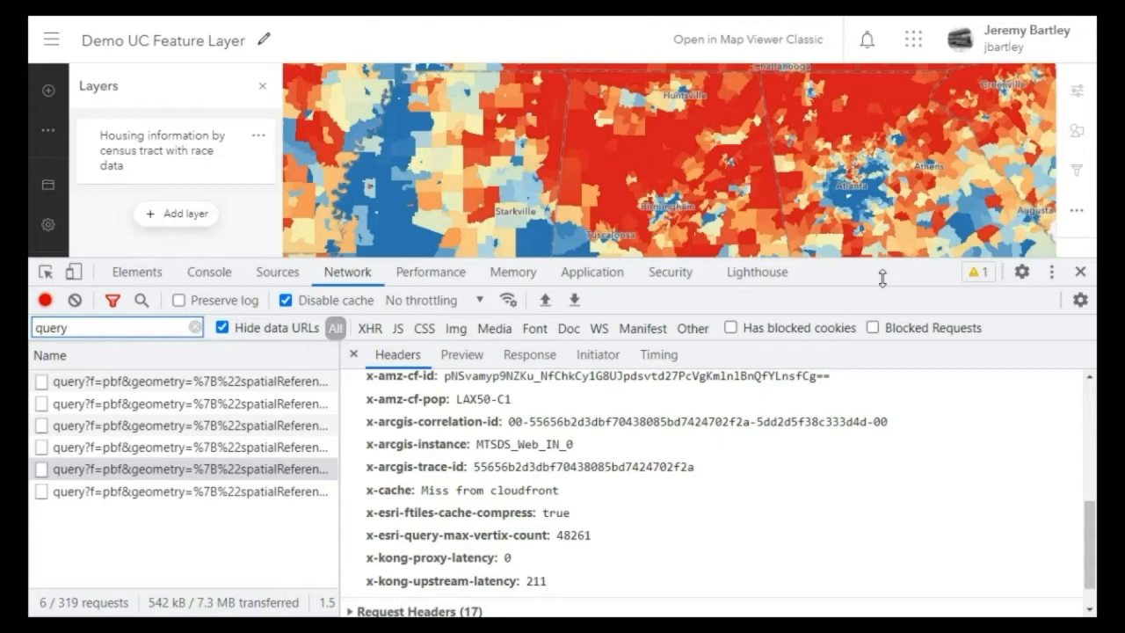
pyautogui.moveTo(879, 279); pyautogui.dragTo(873, 415)
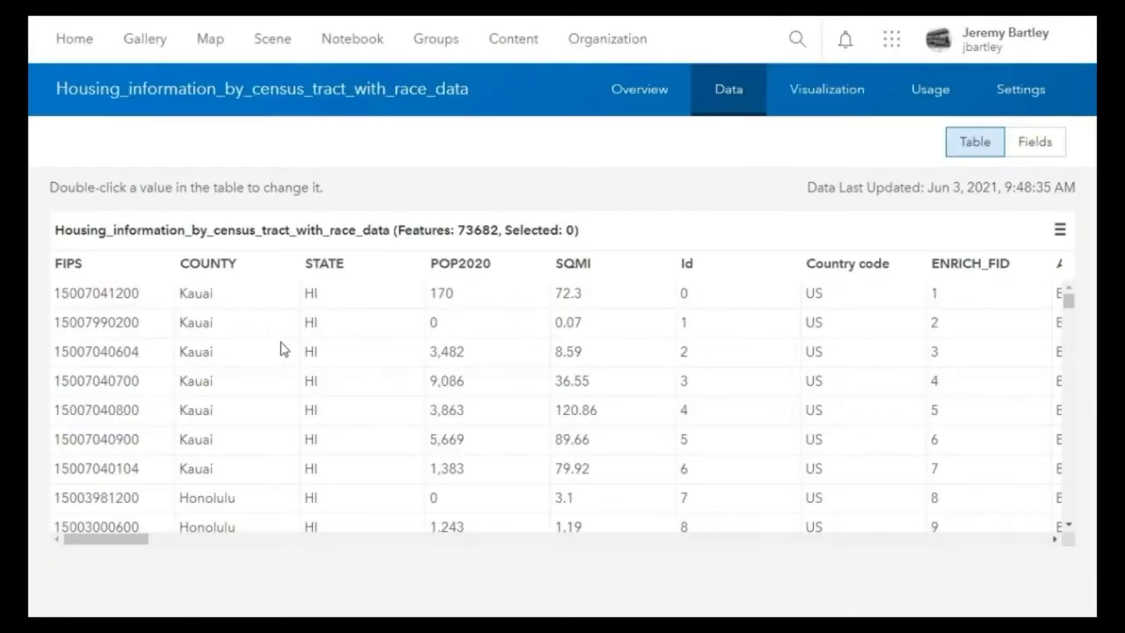
# Step: Set the POP2020 value of the first Kauai record in the layer's data table to 171
pyautogui.doubleClick(476, 298)
pyautogui.click(513, 302)
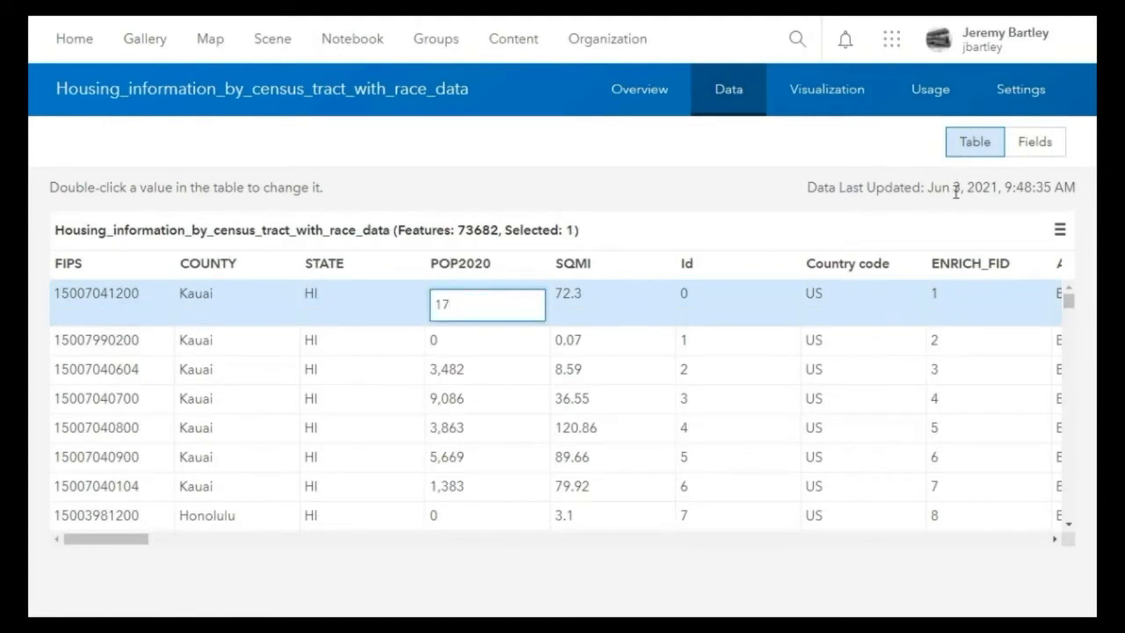
pyautogui.press('Return')
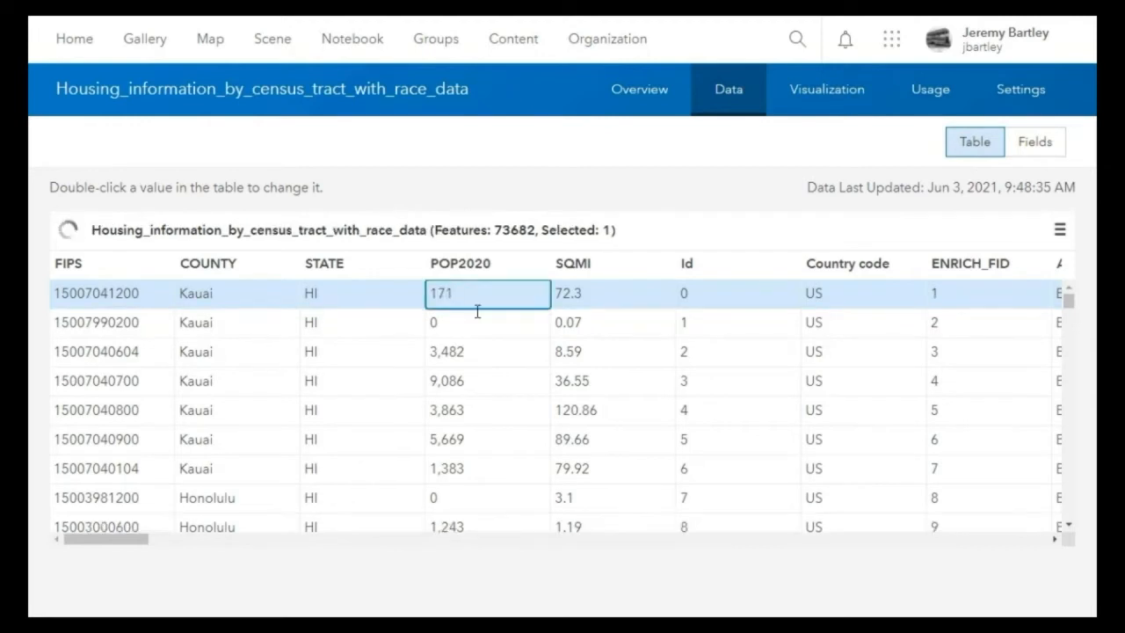
# Step: Set the first Kauai record's POP2020 value back to 170
pyautogui.doubleClick(470, 306)
pyautogui.click(474, 306)
pyautogui.press('Return')
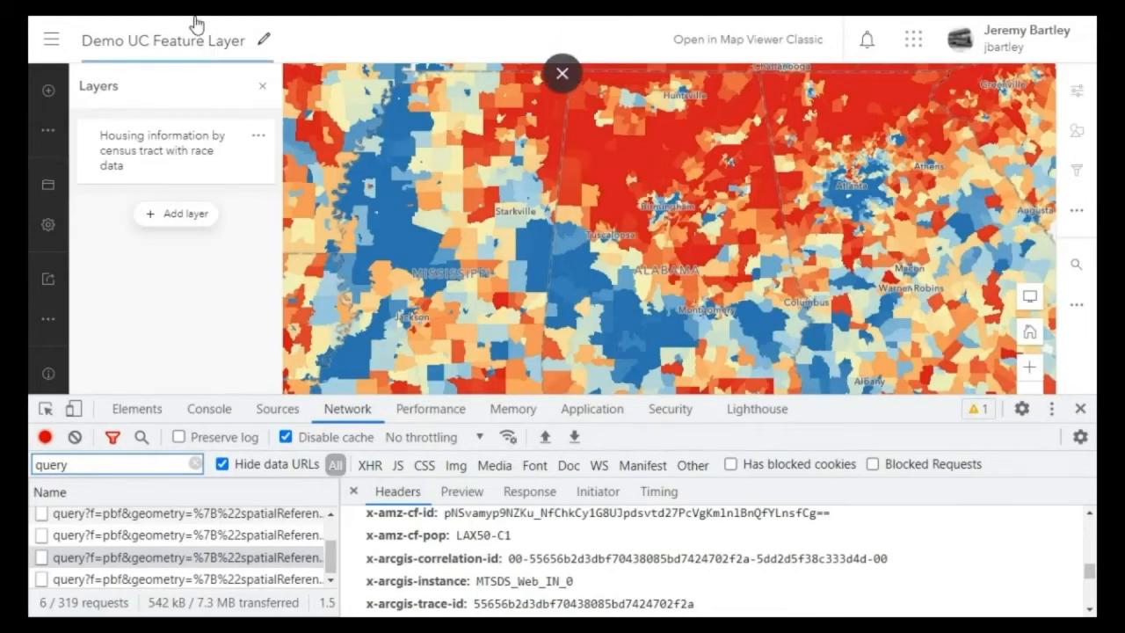
# Step: Reload the Demo UC Feature Layer map and examine the response headers of one of the housing layer's new query requests
pyautogui.press('F5')
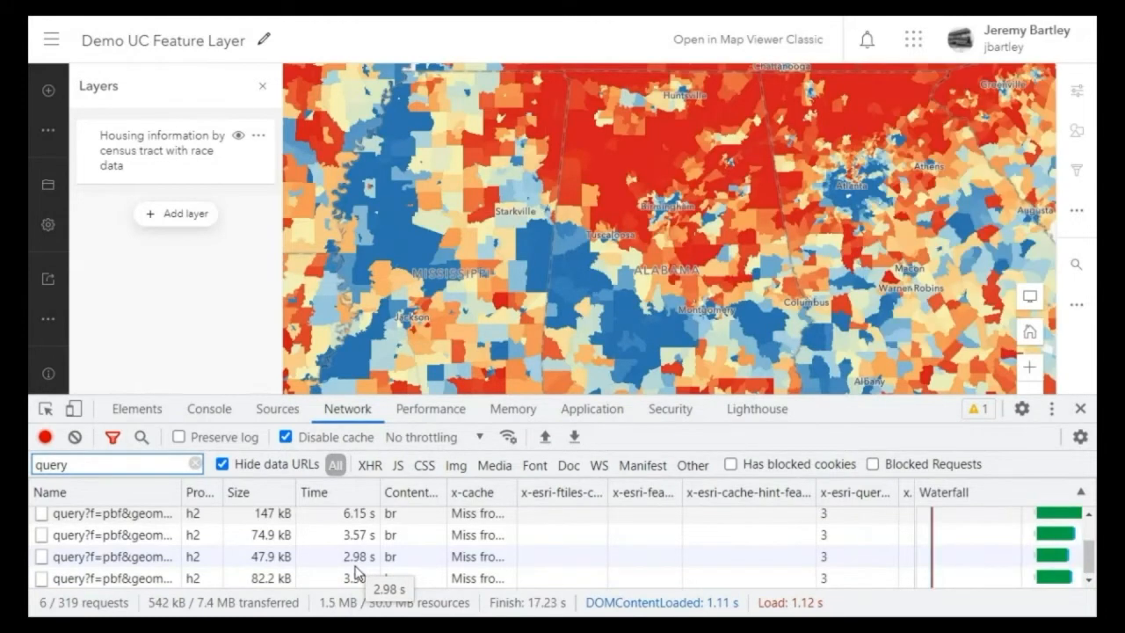
pyautogui.click(115, 557)
pyautogui.moveTo(840, 403); pyautogui.dragTo(843, 158)
pyautogui.scroll(-5, 500, 451)
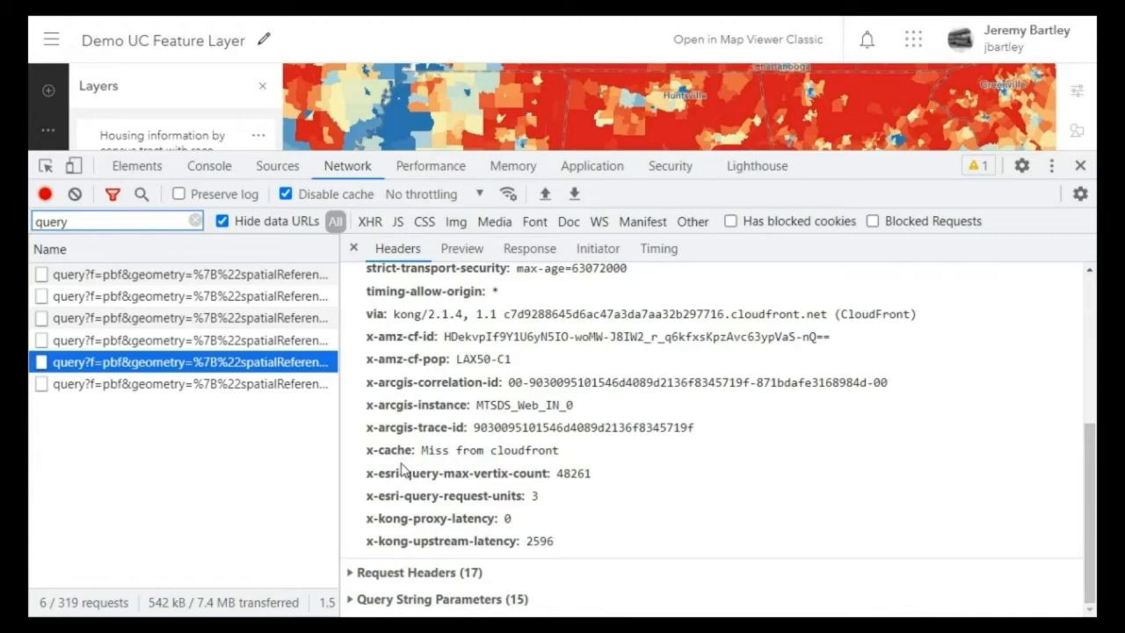
pyautogui.moveTo(865, 155); pyautogui.dragTo(859, 418)
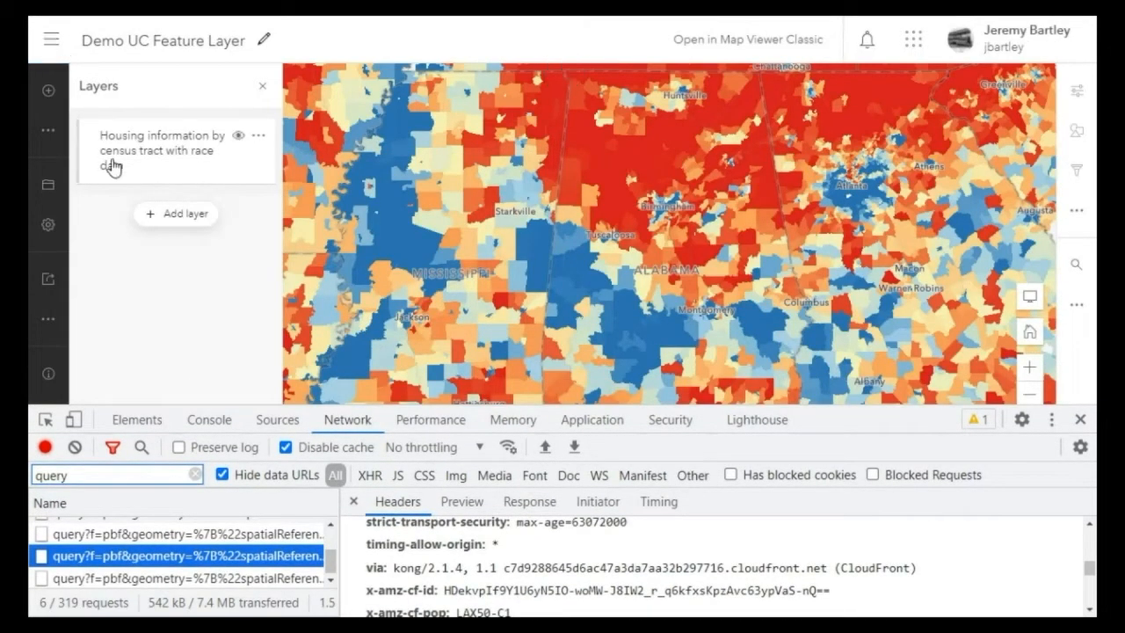
# Step: Zoom the map in and back out one level, clearing the network log before each zoom, to capture fresh query requests
pyautogui.click(75, 447)
pyautogui.click(1030, 367)
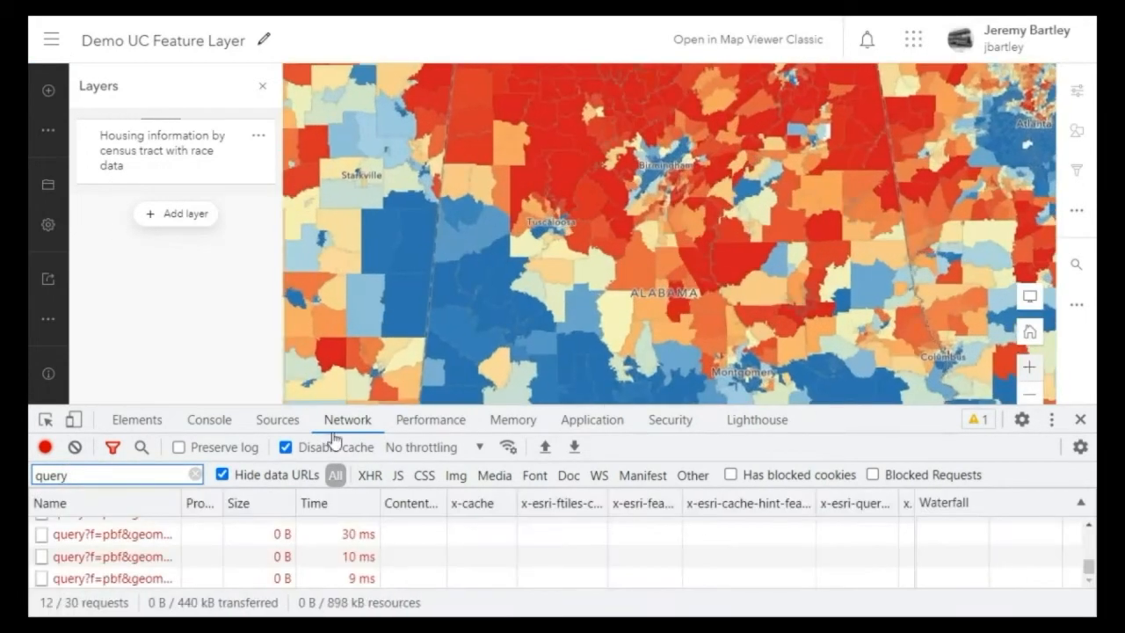
pyautogui.click(74, 447)
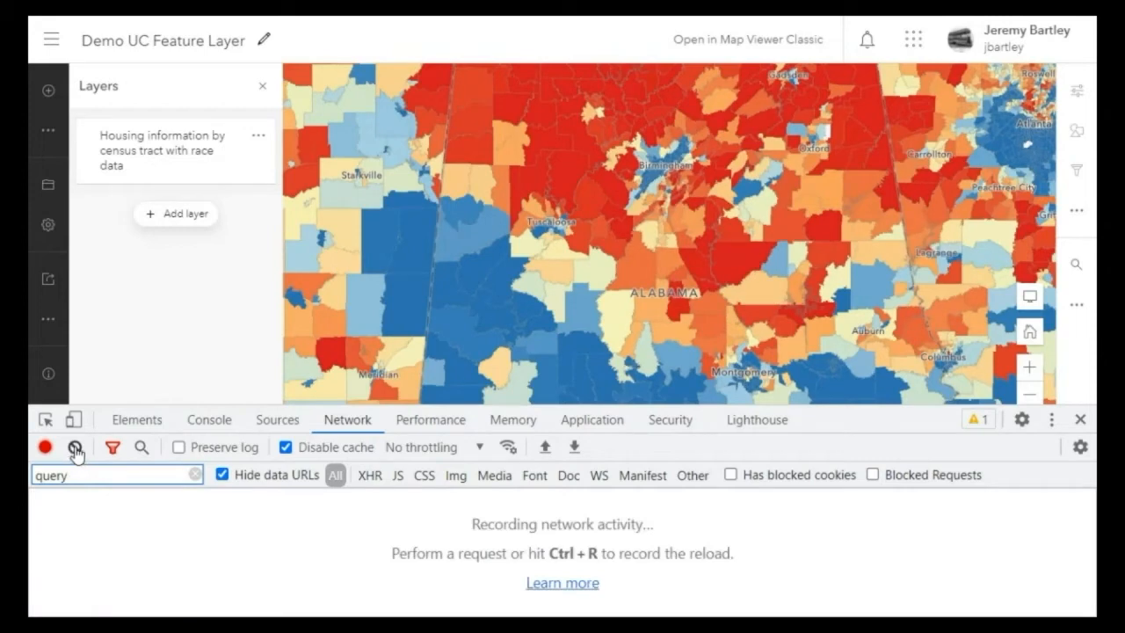
pyautogui.click(1035, 398)
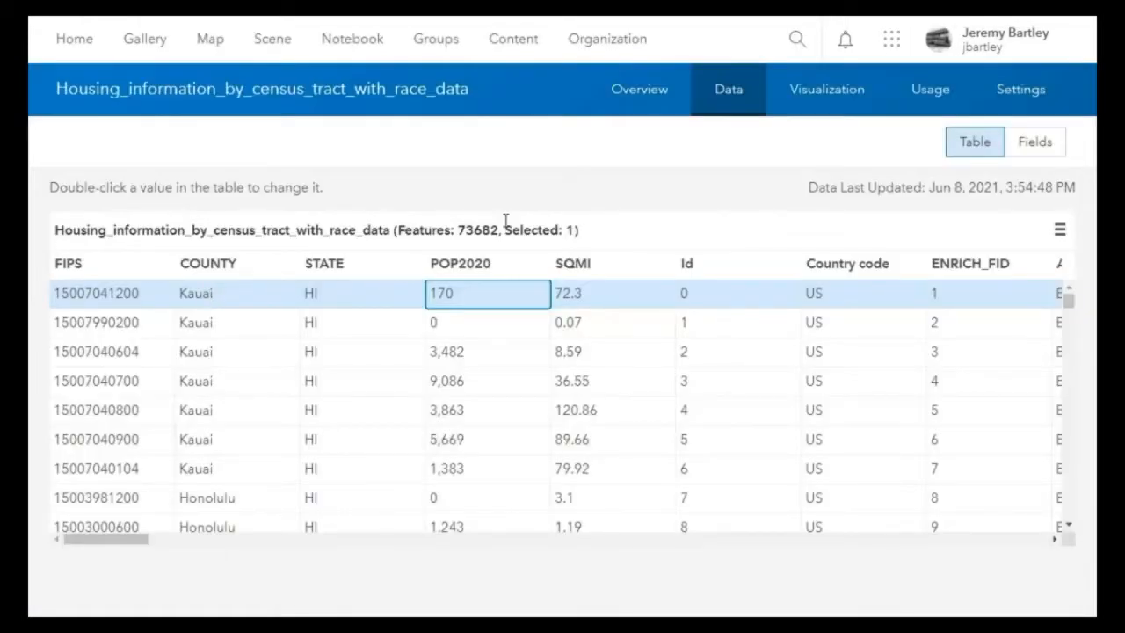
# Step: Share the Housing_information_by_census_tract_with_race_data item with Everyone (public)
pyautogui.click(645, 92)
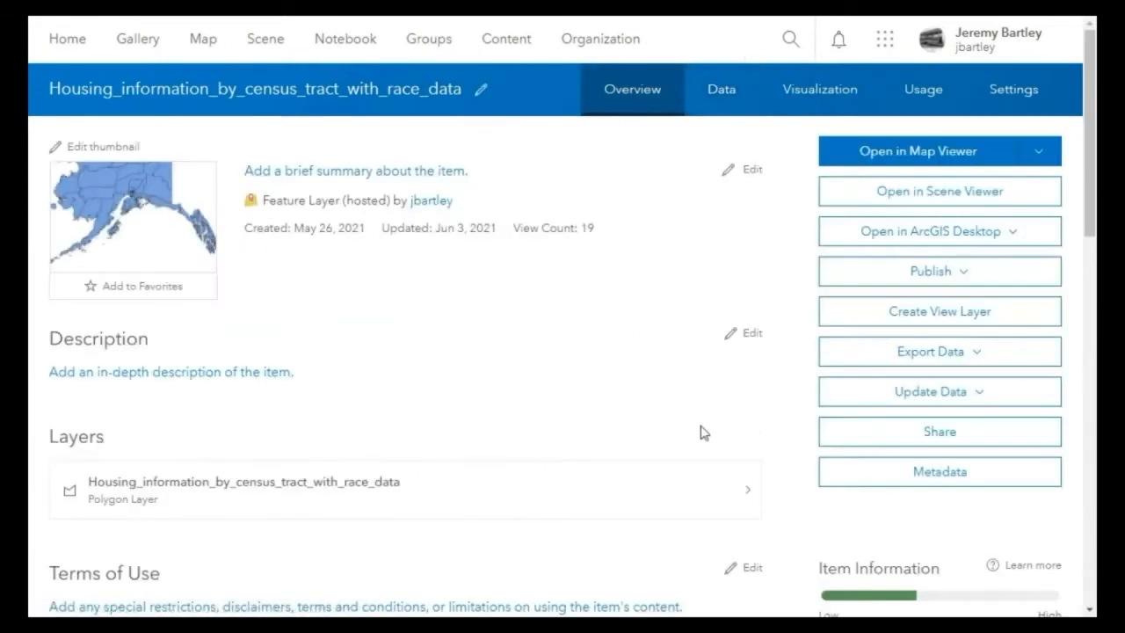
pyautogui.click(908, 433)
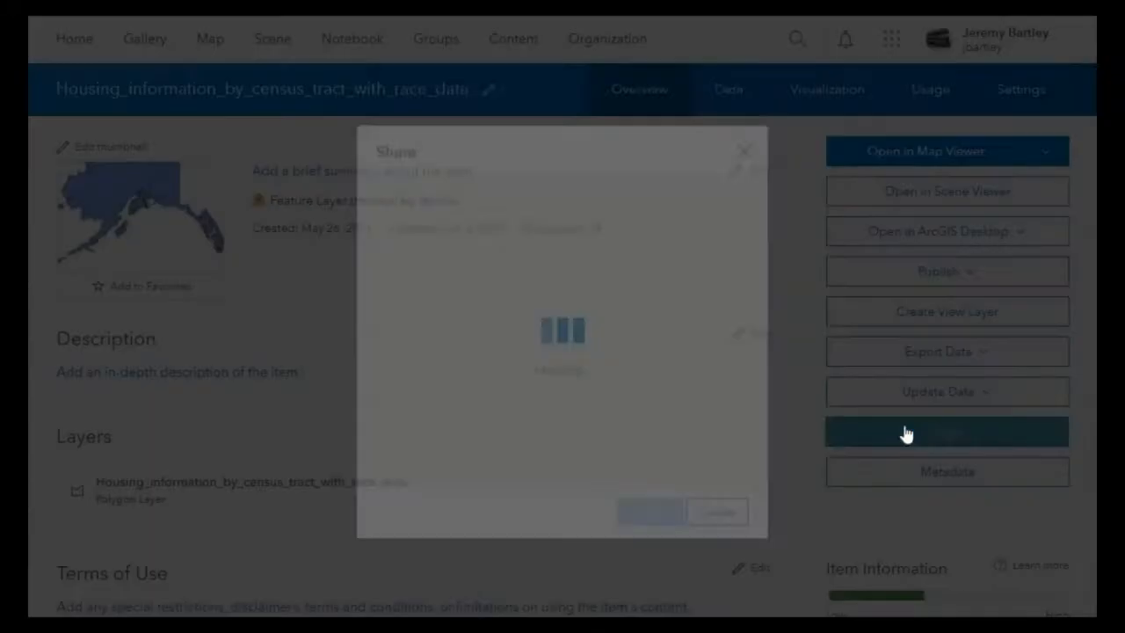
pyautogui.click(411, 339)
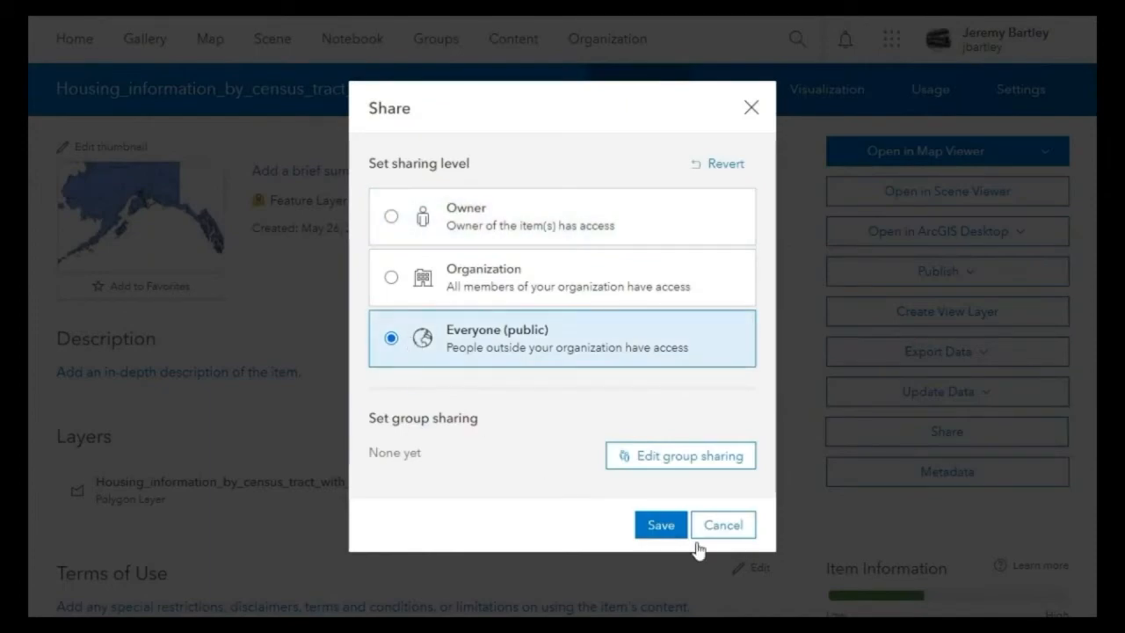
pyautogui.click(663, 530)
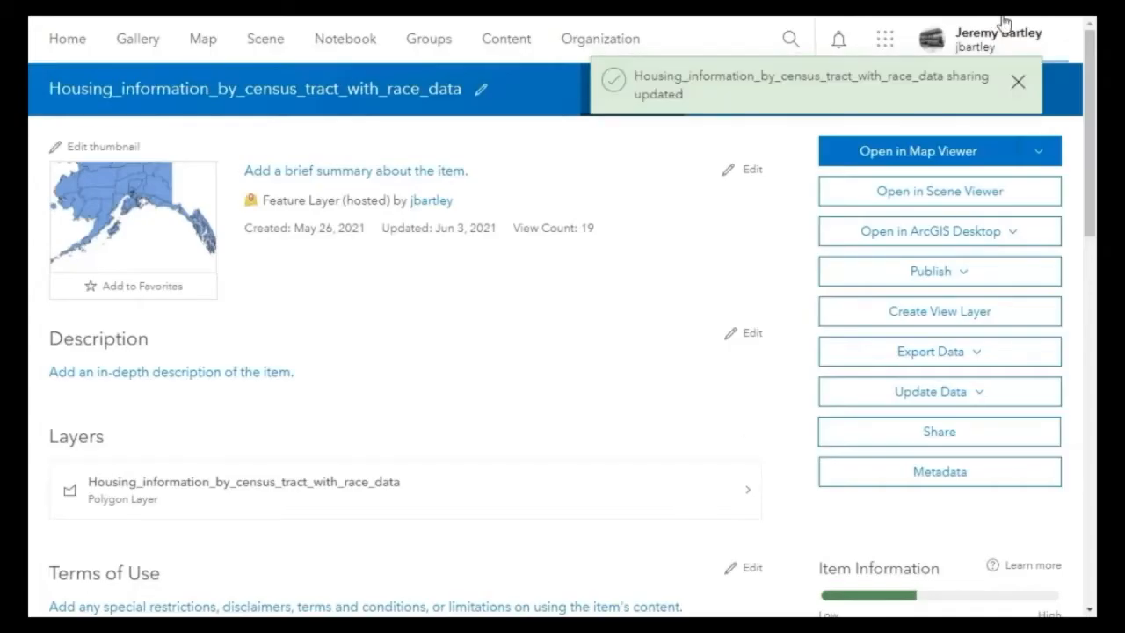
pyautogui.click(1017, 77)
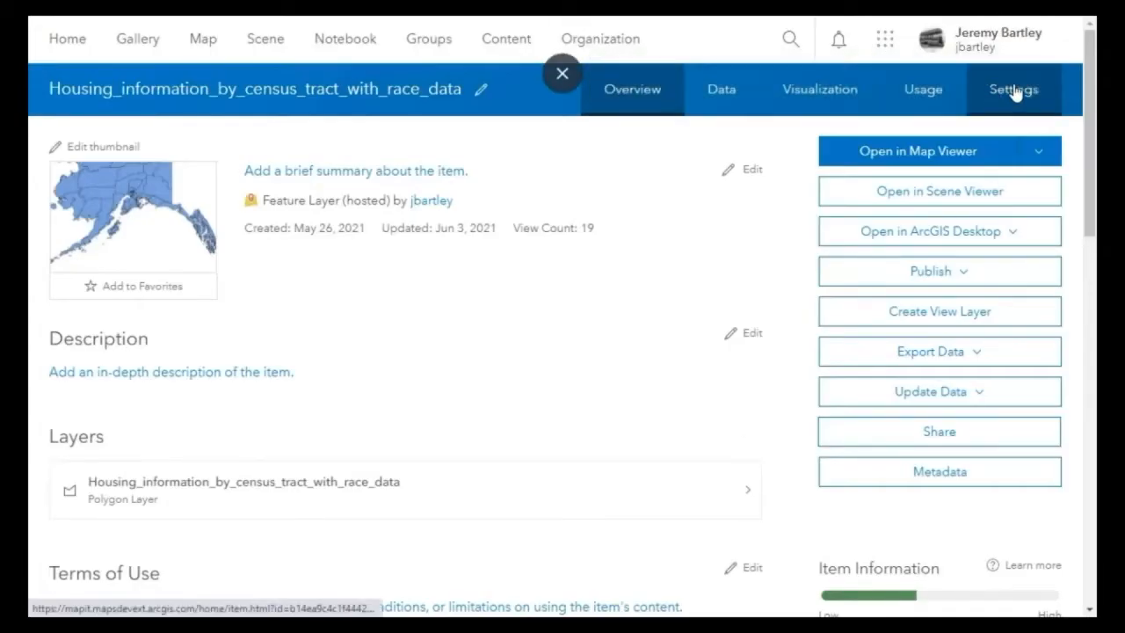
# Step: Review the Cache Control section in the layer's settings and the choices for how long users wait before seeing updates
pyautogui.click(1007, 94)
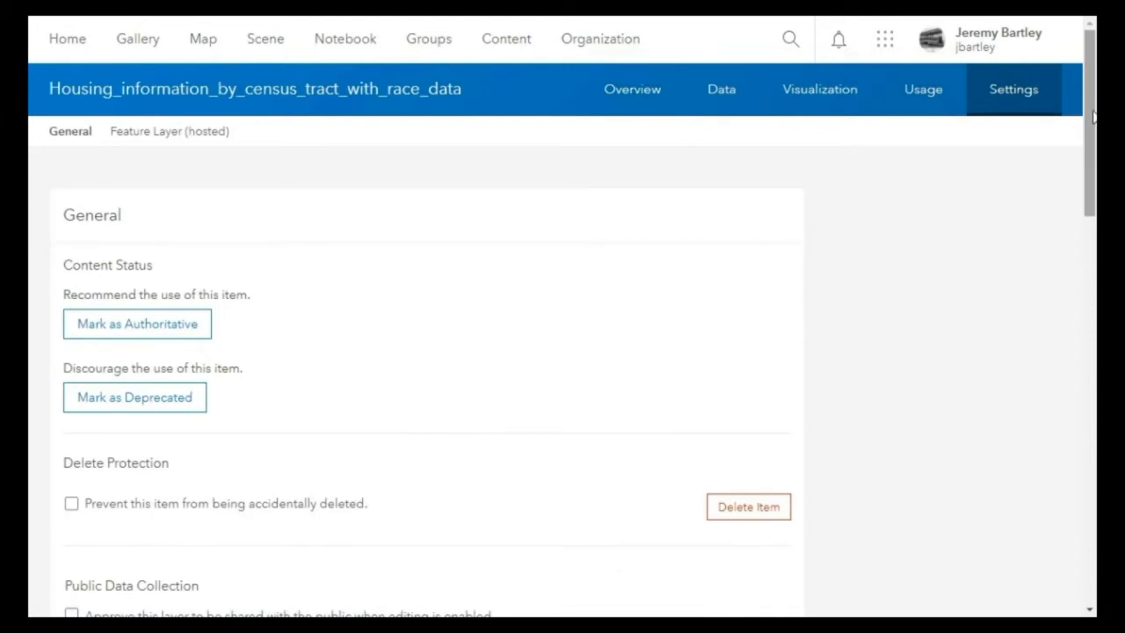
pyautogui.scroll(-5, 563, 351)
pyautogui.scroll(-8, 1008, 474)
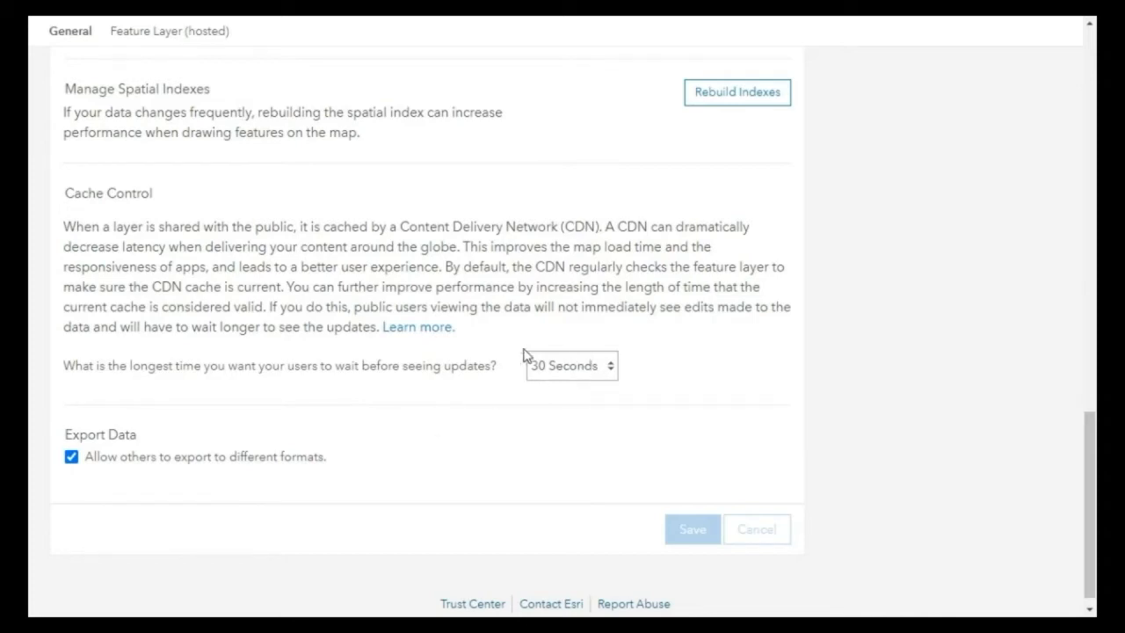
pyautogui.click(578, 375)
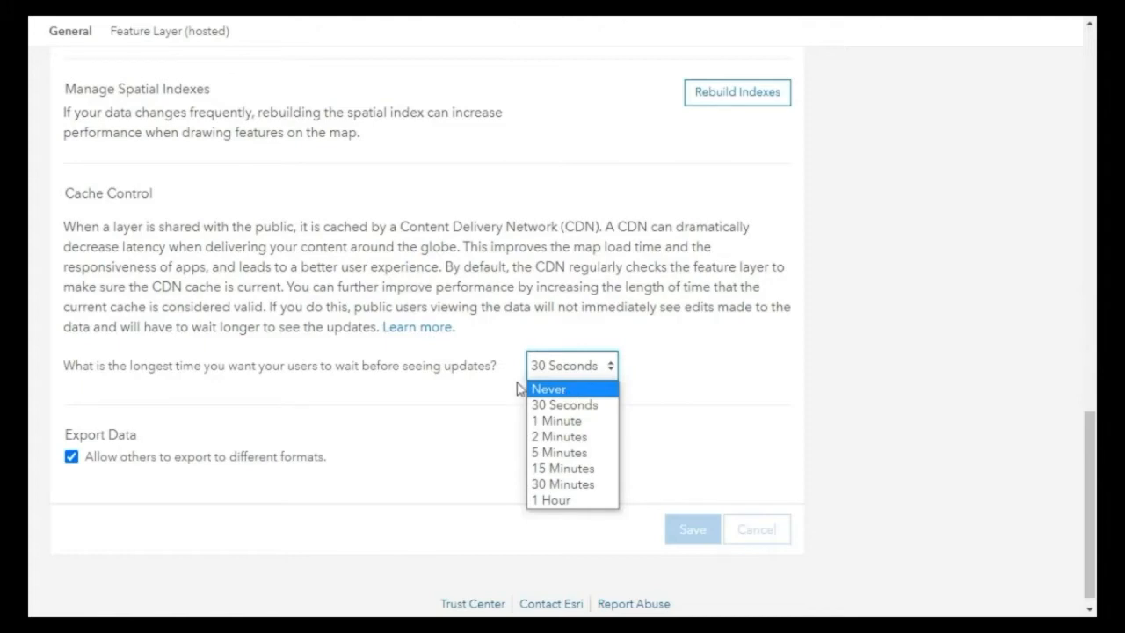
pyautogui.click(782, 311)
pyautogui.click(782, 312)
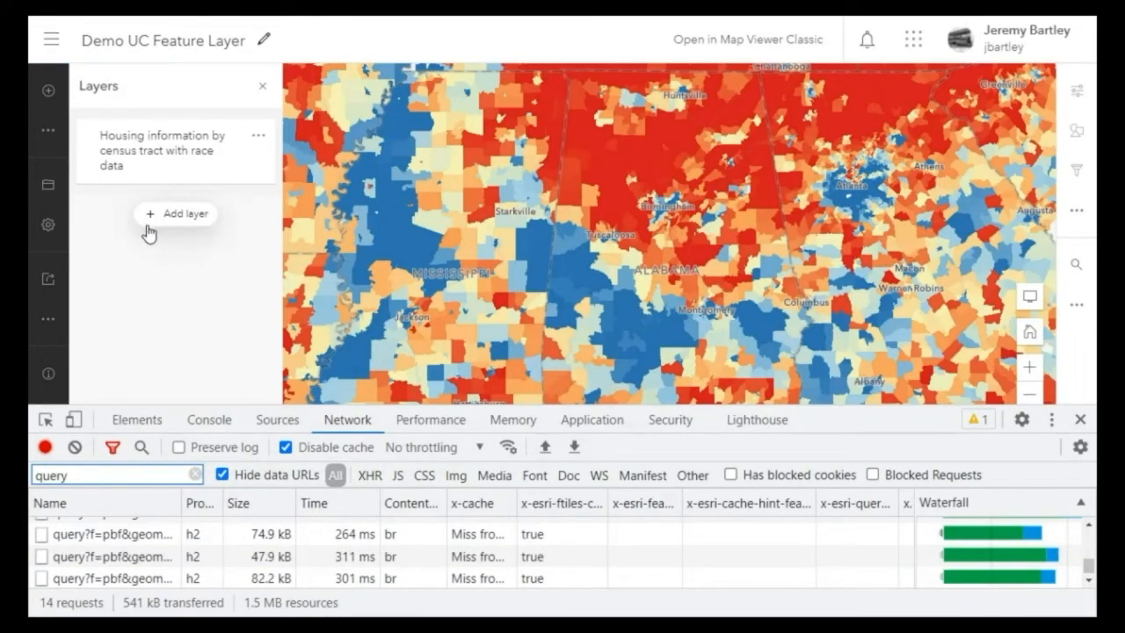
# Step: Reload the Demo UC Feature Layer map and show the housing layer to capture its query requests again
pyautogui.press('F5')
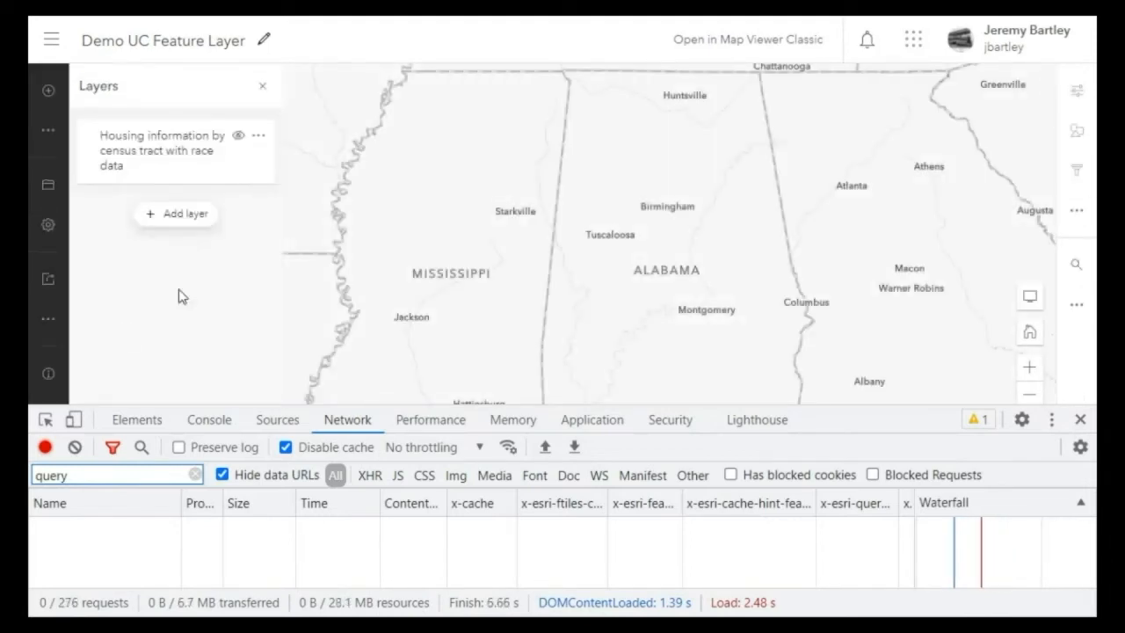
pyautogui.click(237, 138)
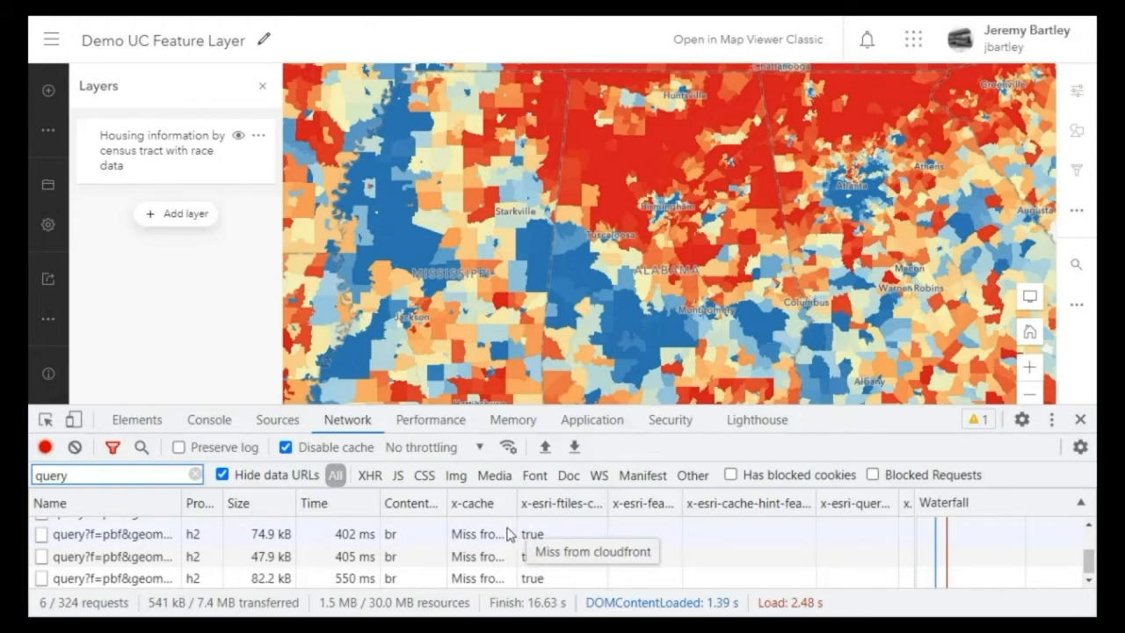
# Step: Zoom the map in one level, clear the network log, and zoom back out to capture repeated query requests
pyautogui.click(1028, 367)
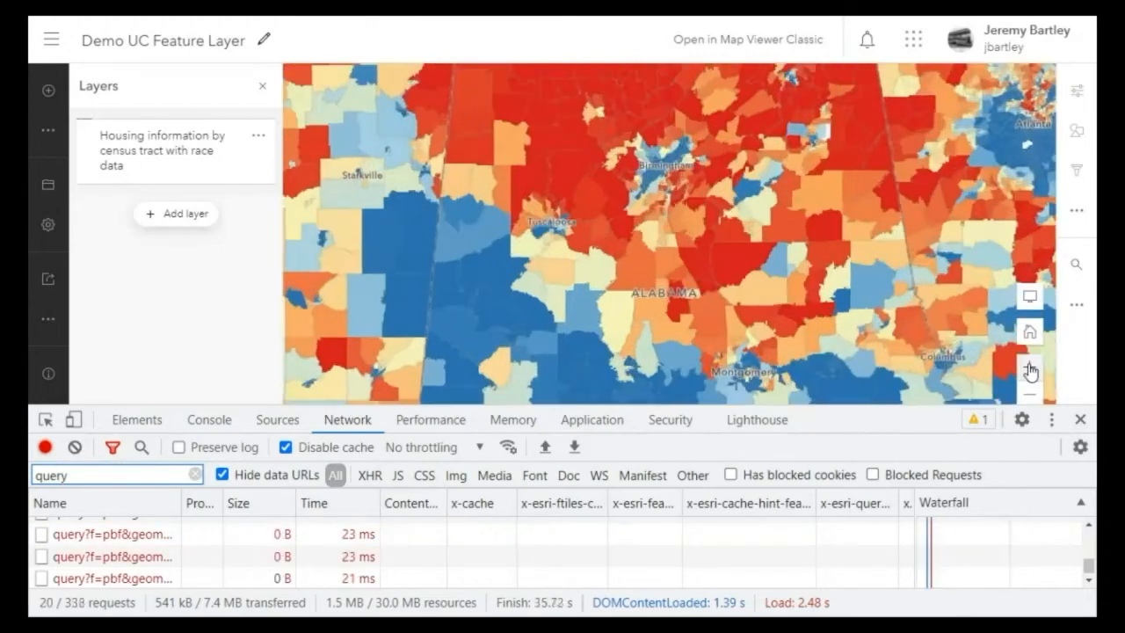
pyautogui.click(75, 447)
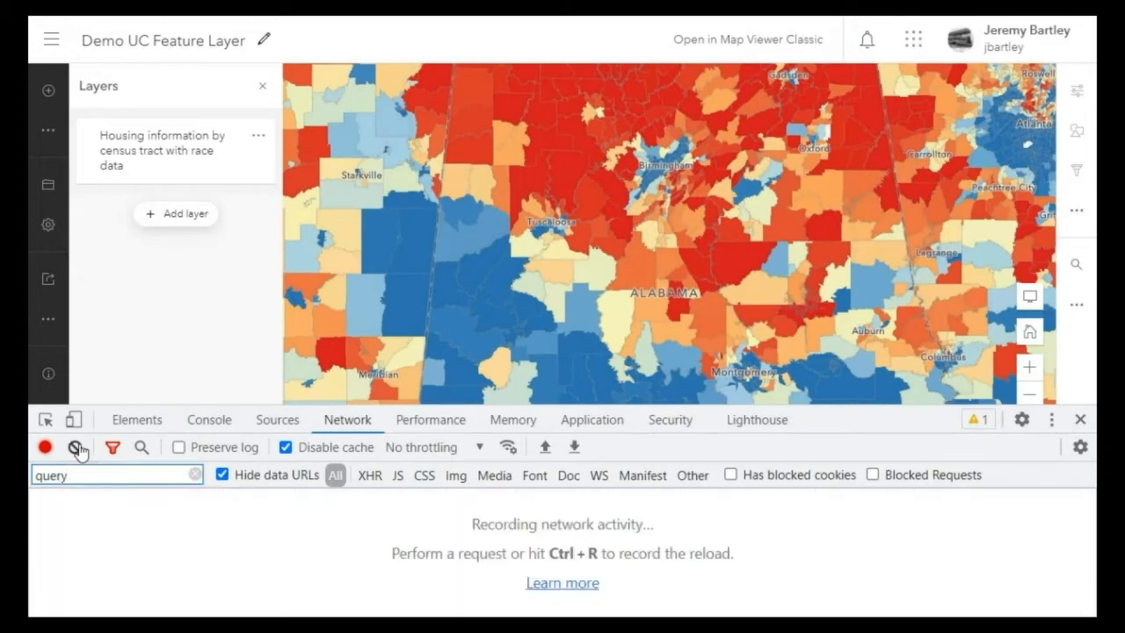
pyautogui.click(1030, 400)
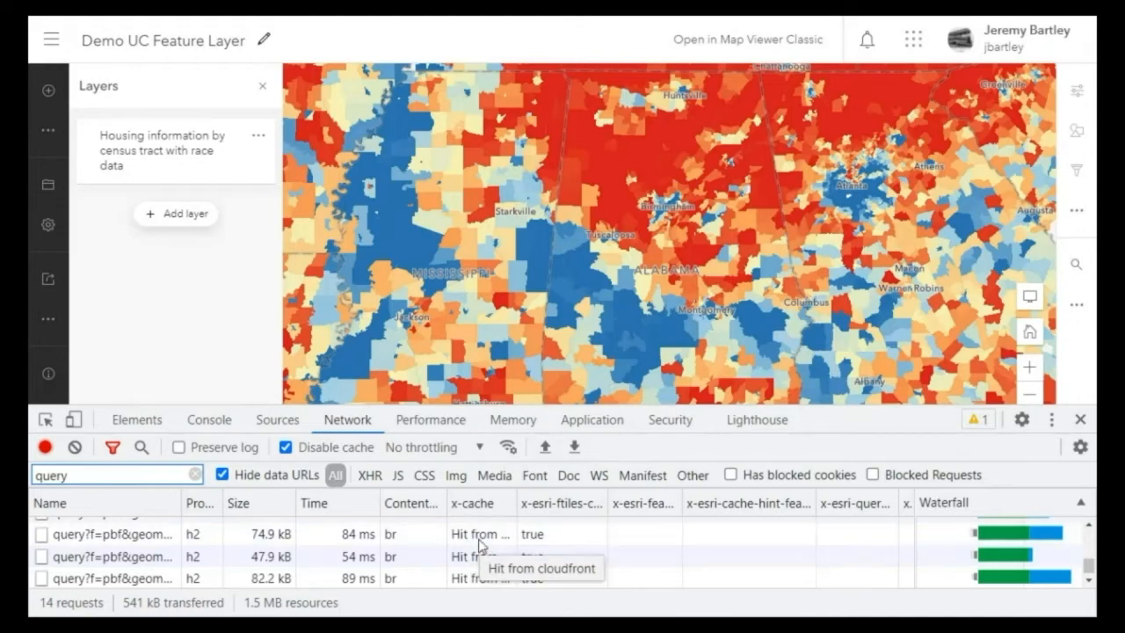
# Step: Examine the cache-control response header of one query request in the enlarged developer tools, and switch to the PowerPoint slide show
pyautogui.click(140, 534)
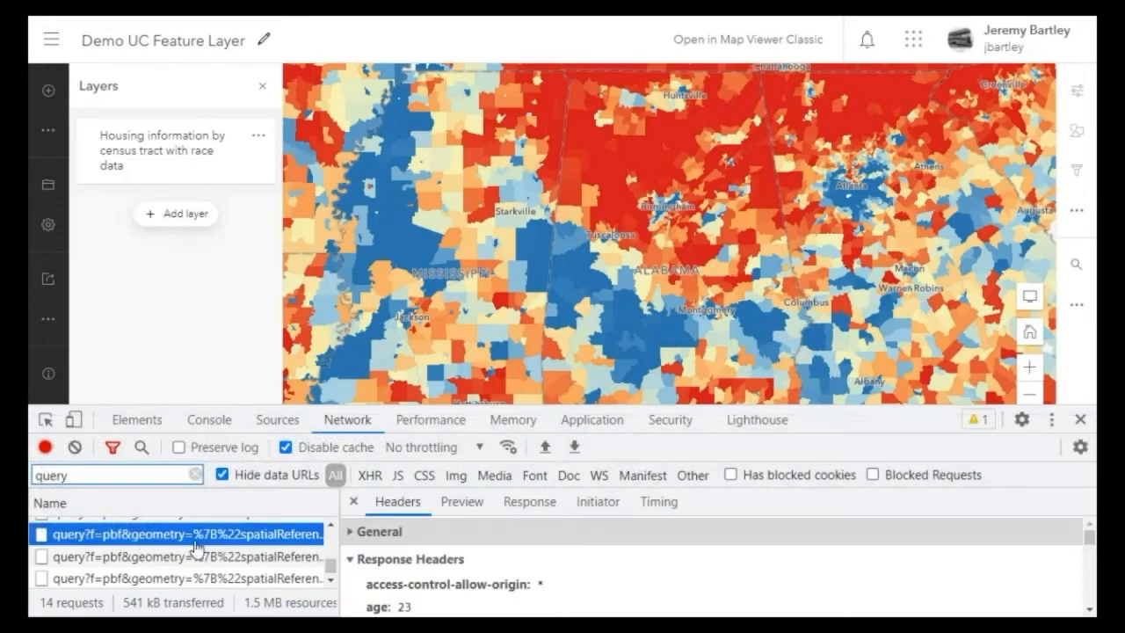
pyautogui.moveTo(844, 407); pyautogui.dragTo(843, 252)
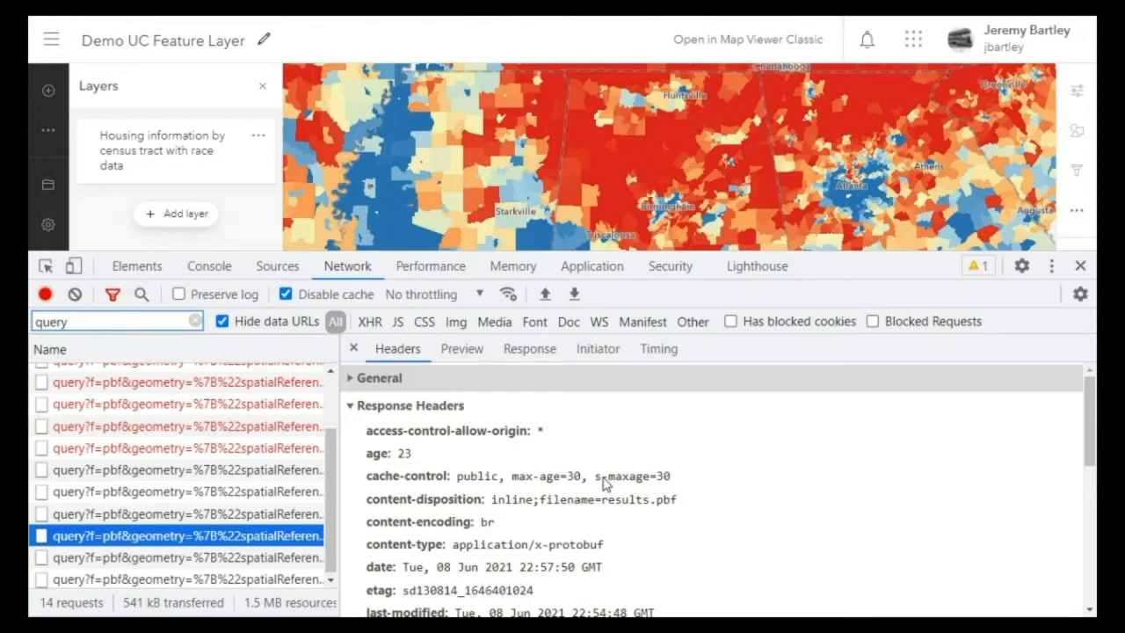
pyautogui.hotkey('alt', 'Tab')
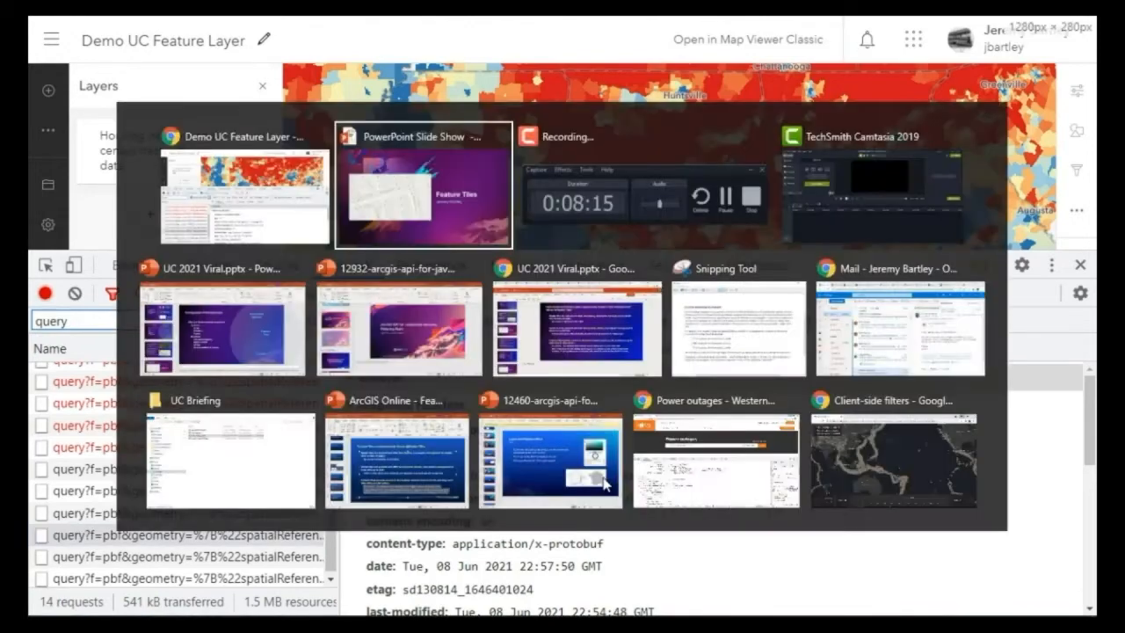
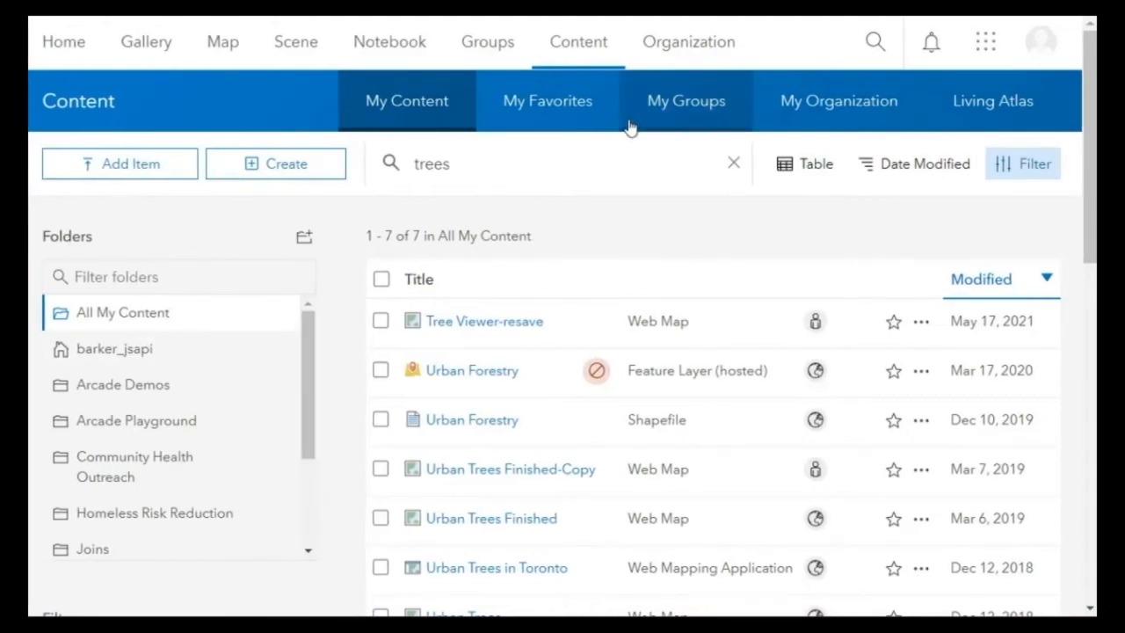
# Step: Open the Urban Forestry hosted feature layer and create a view layer from it titled Urban Forestry Public Viewing
pyautogui.click(458, 379)
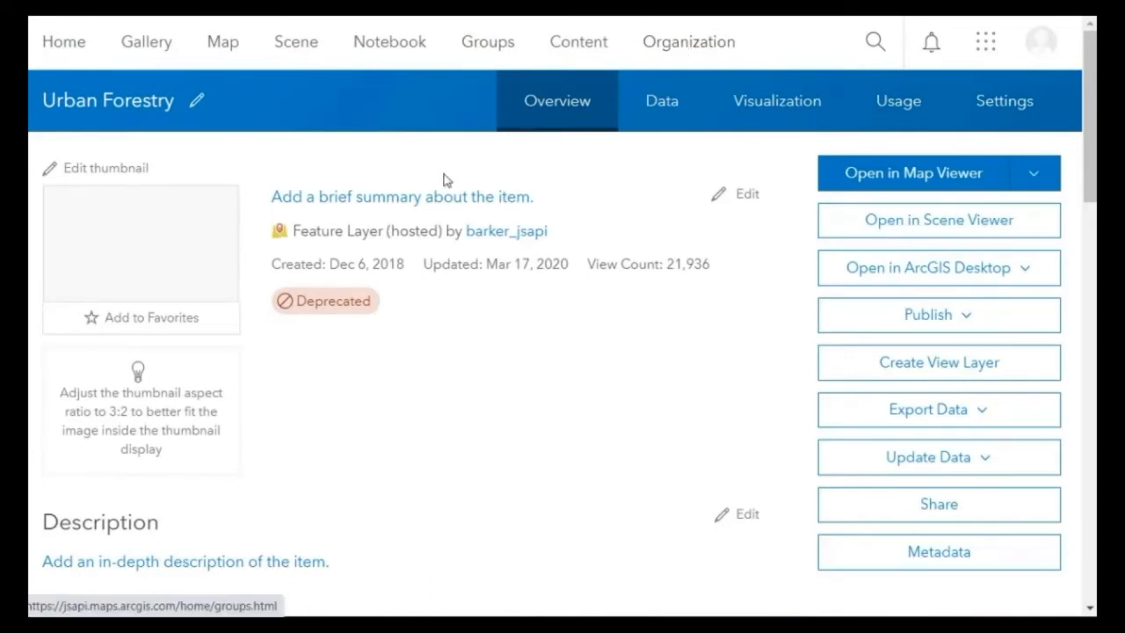
pyautogui.scroll(-1, 525, 265)
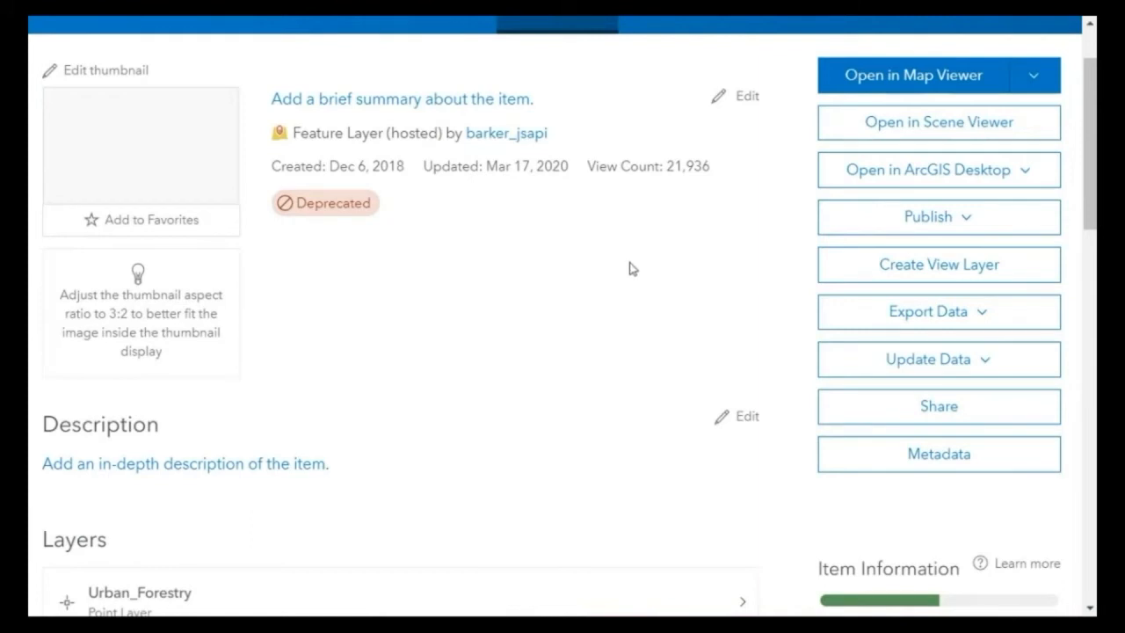
pyautogui.scroll(1, 623, 267)
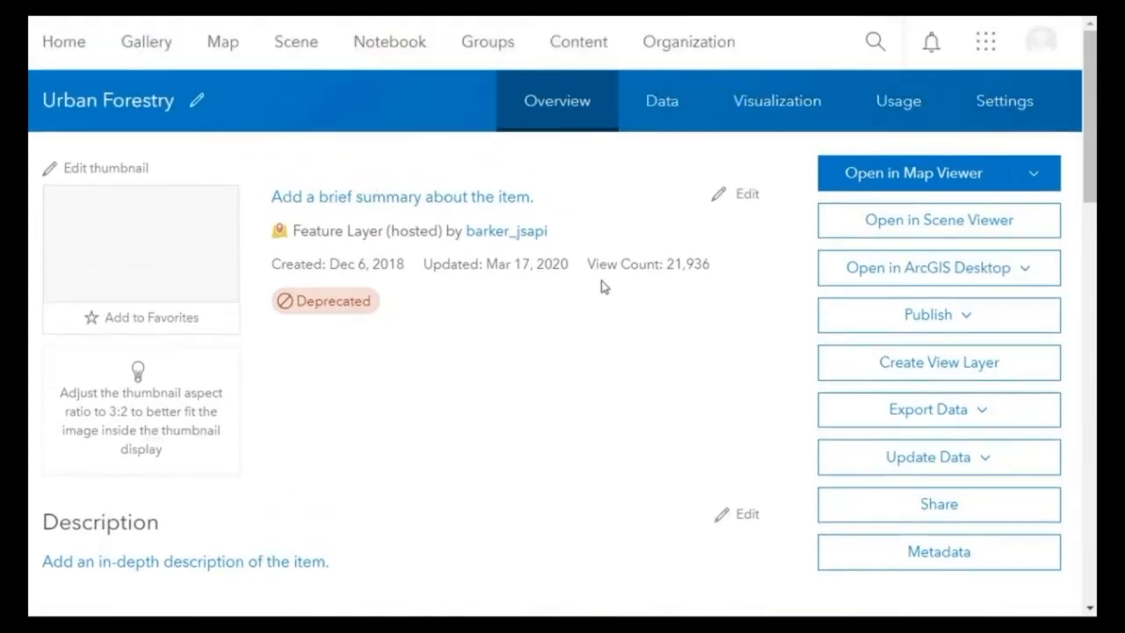
pyautogui.scroll(-1, 601, 287)
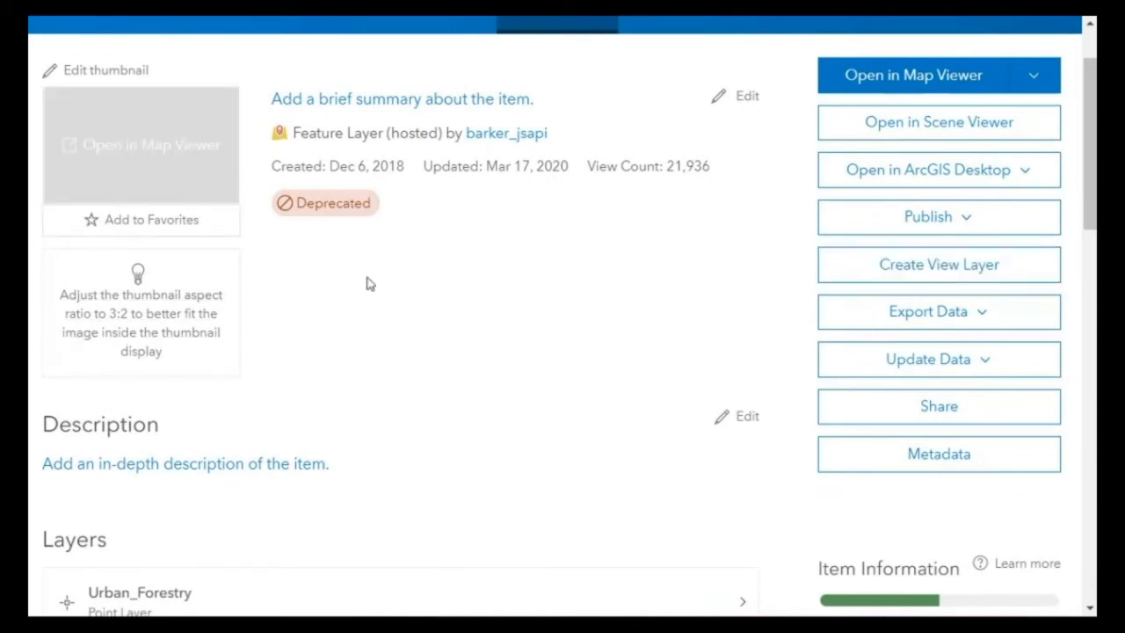
pyautogui.click(870, 276)
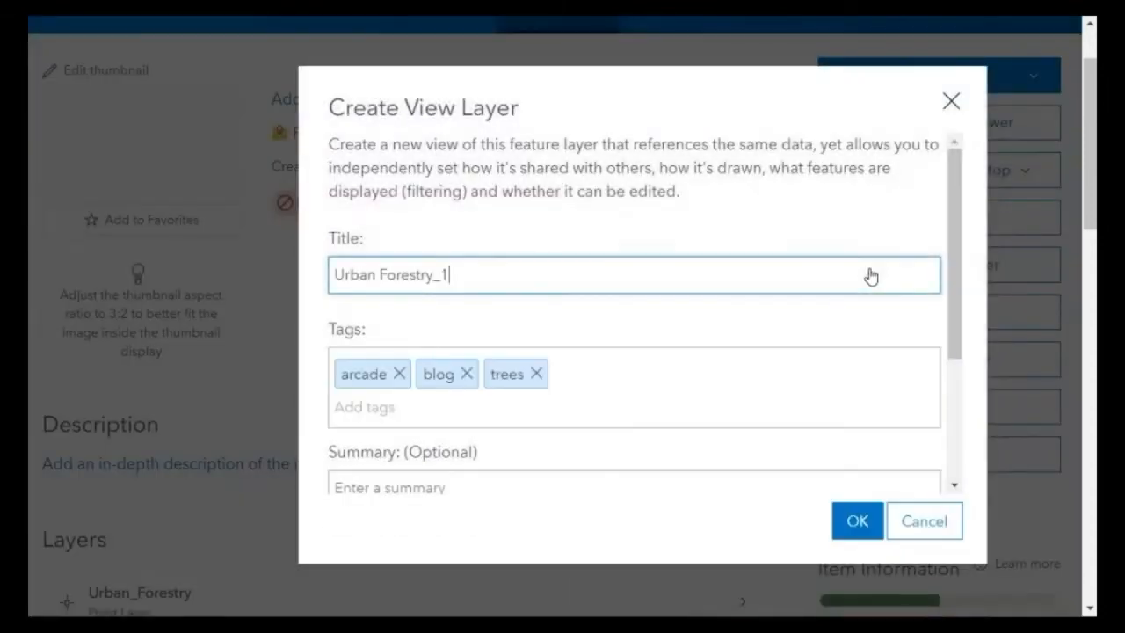
pyautogui.write('Viewing')
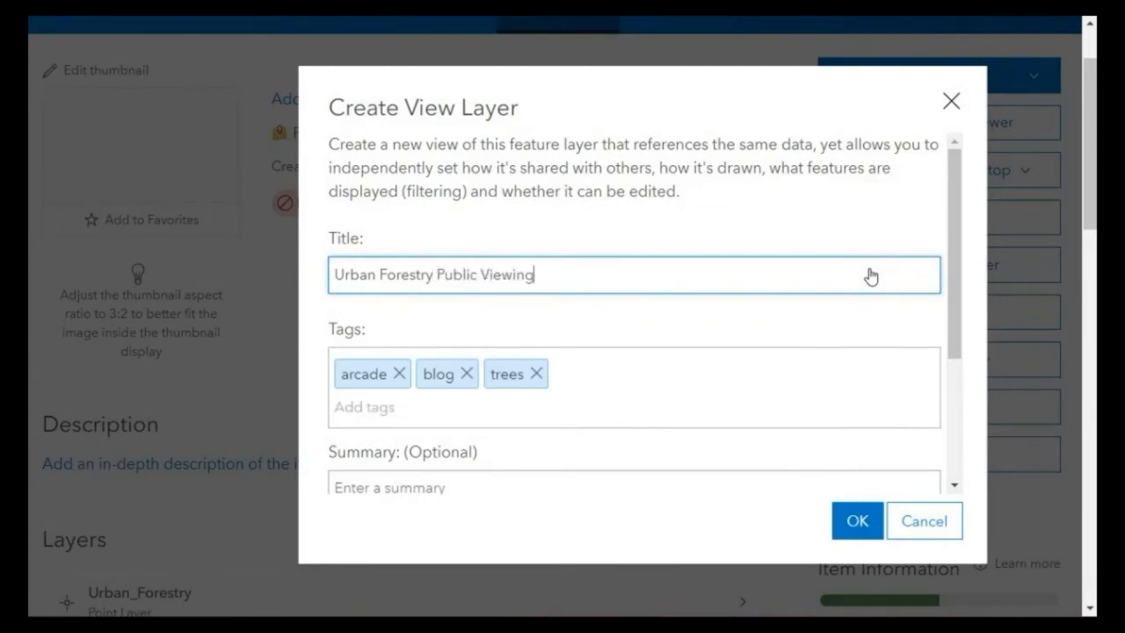
pyautogui.scroll(-3, 836, 344)
pyautogui.click(841, 521)
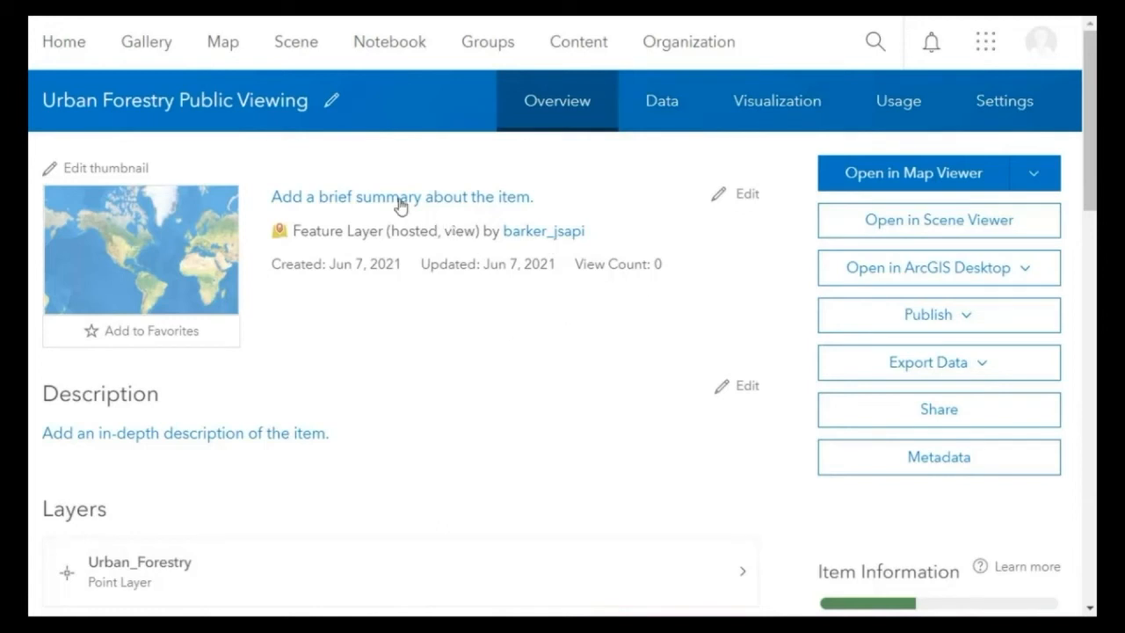
# Step: Review the Define Features options and available fields in the new view's definition, leaving the features unfiltered
pyautogui.click(748, 112)
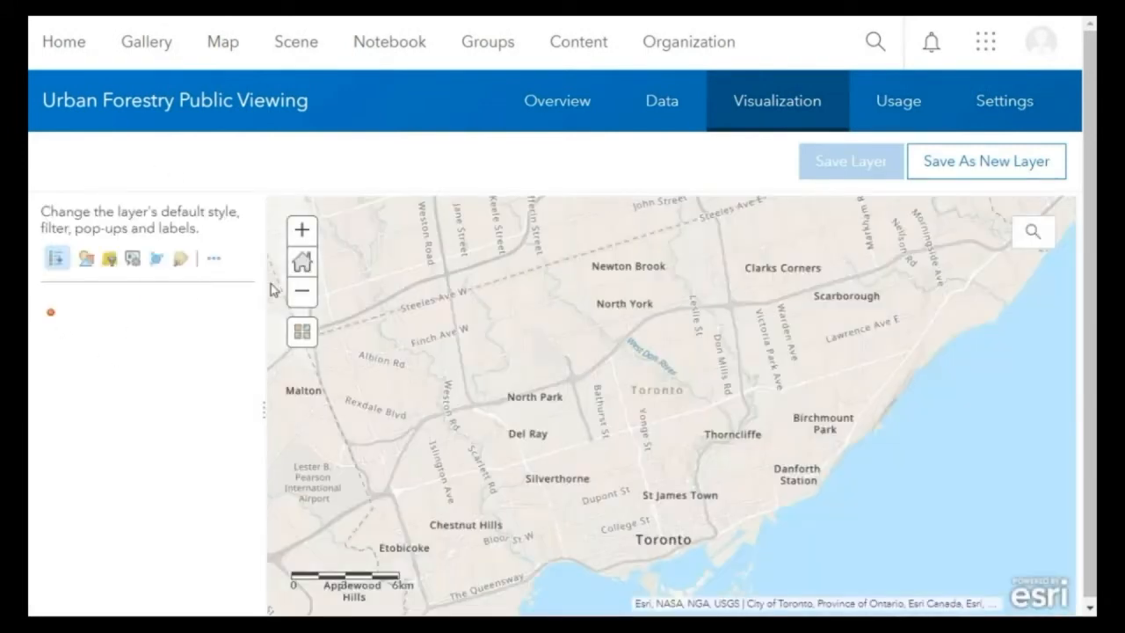
pyautogui.click(215, 261)
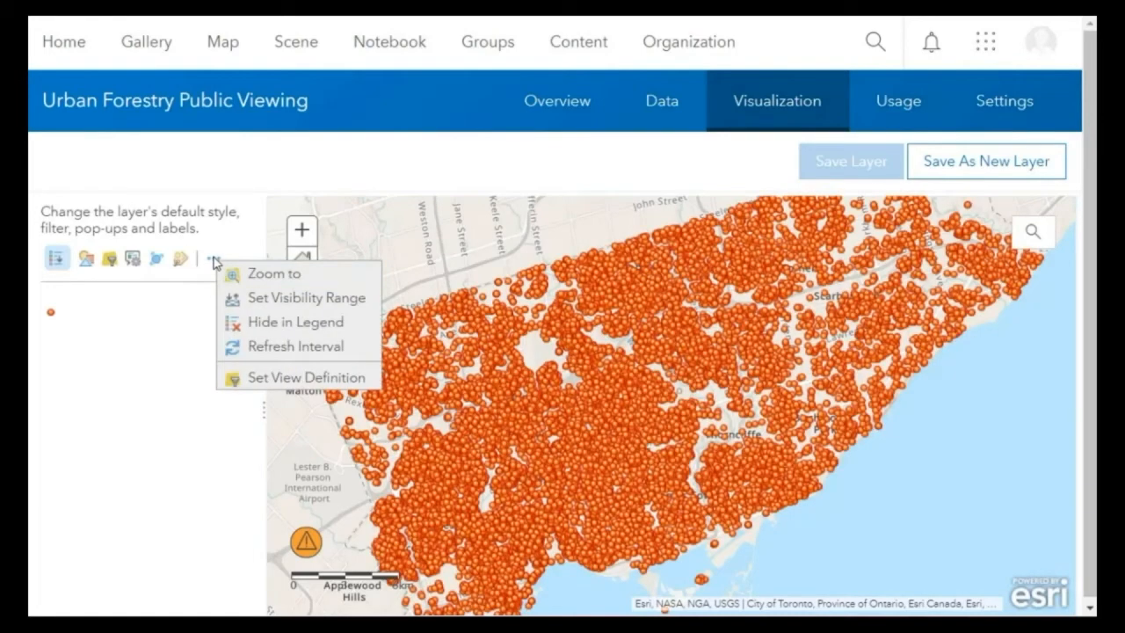
pyautogui.moveTo(283, 378)
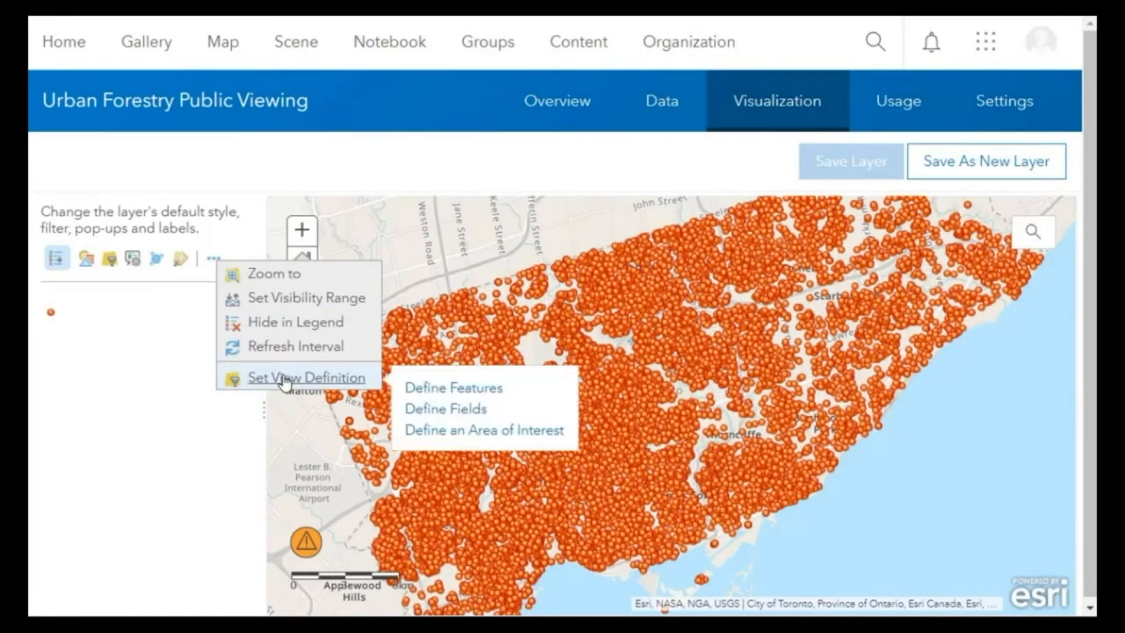
pyautogui.click(473, 397)
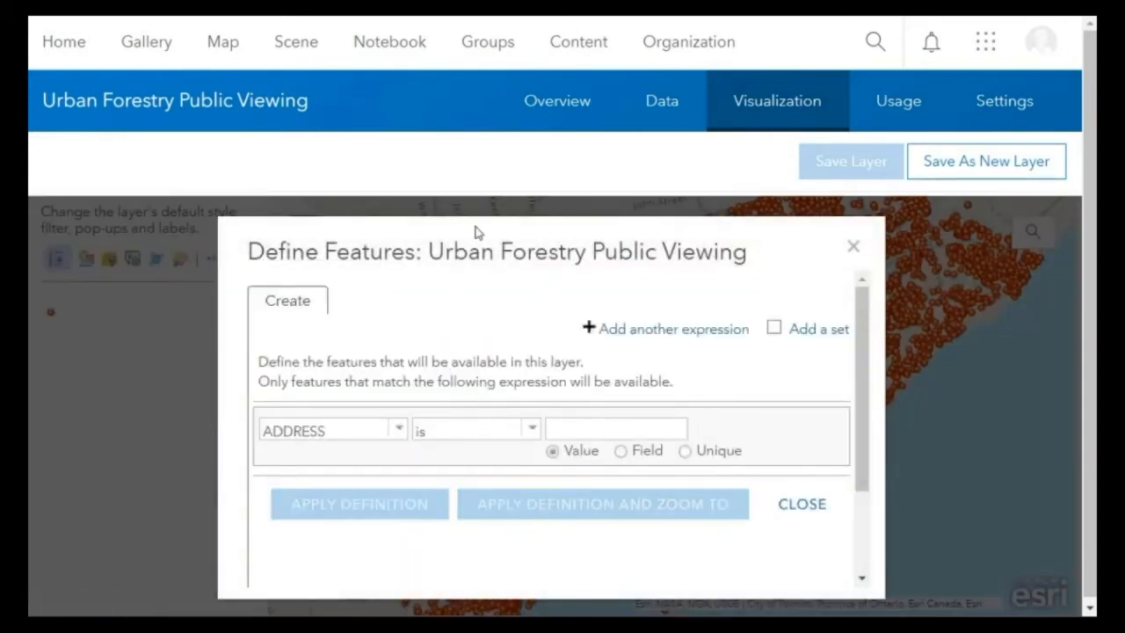
pyautogui.click(395, 437)
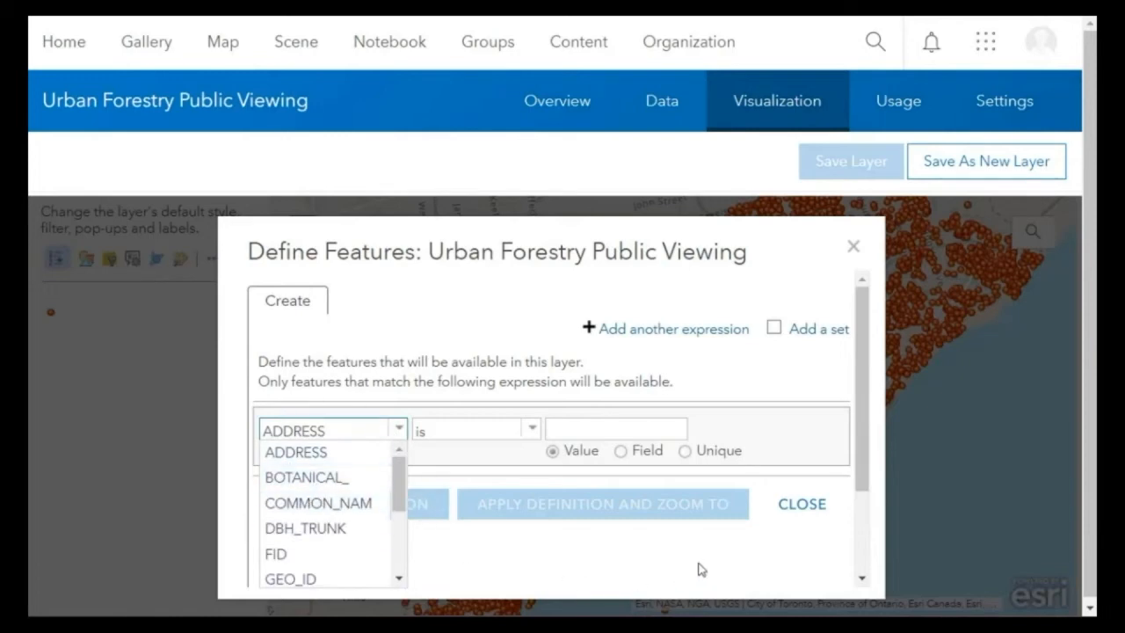
pyautogui.click(816, 508)
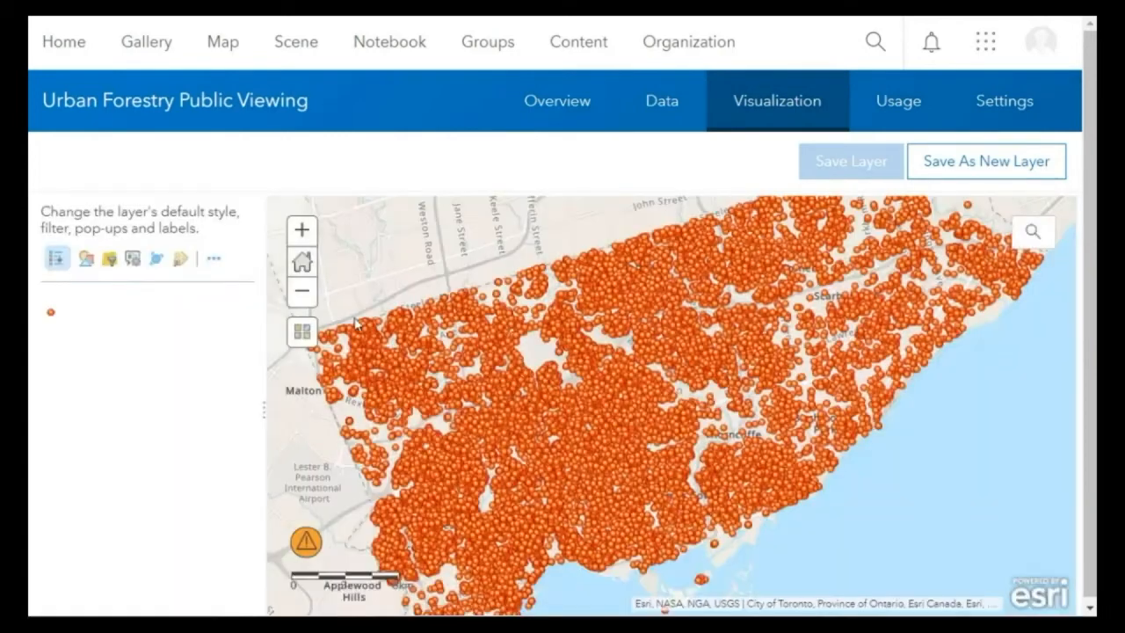
# Step: Exclude the GEO_ID, X, Y and STRUCTID fields from the Urban Forestry Public Viewing view definition
pyautogui.click(215, 261)
pyautogui.moveTo(286, 385)
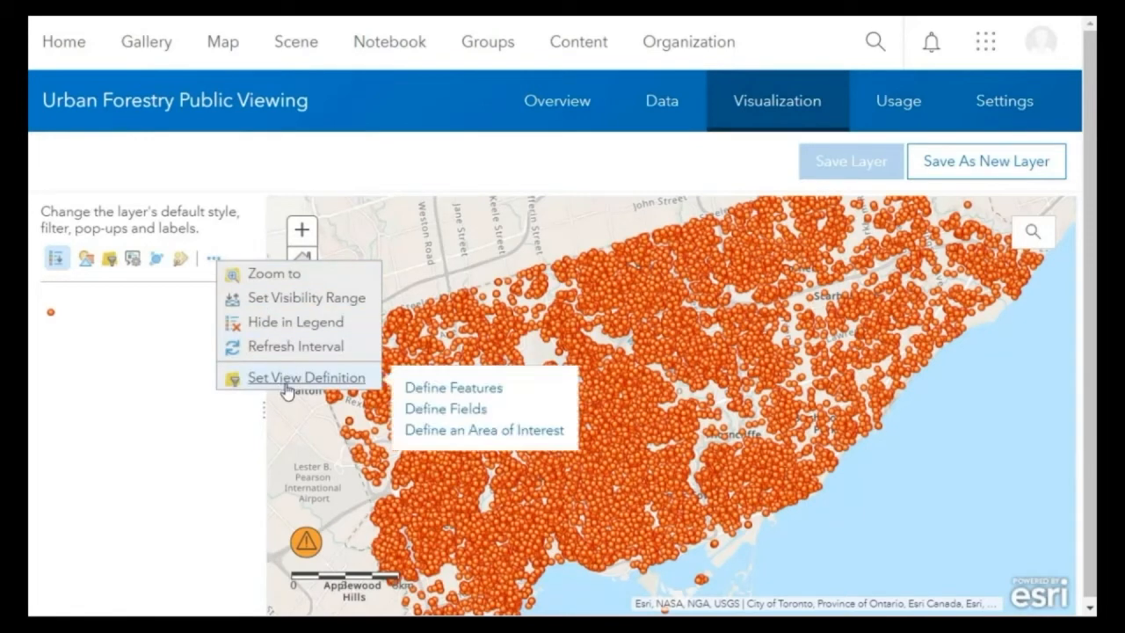
pyautogui.click(443, 408)
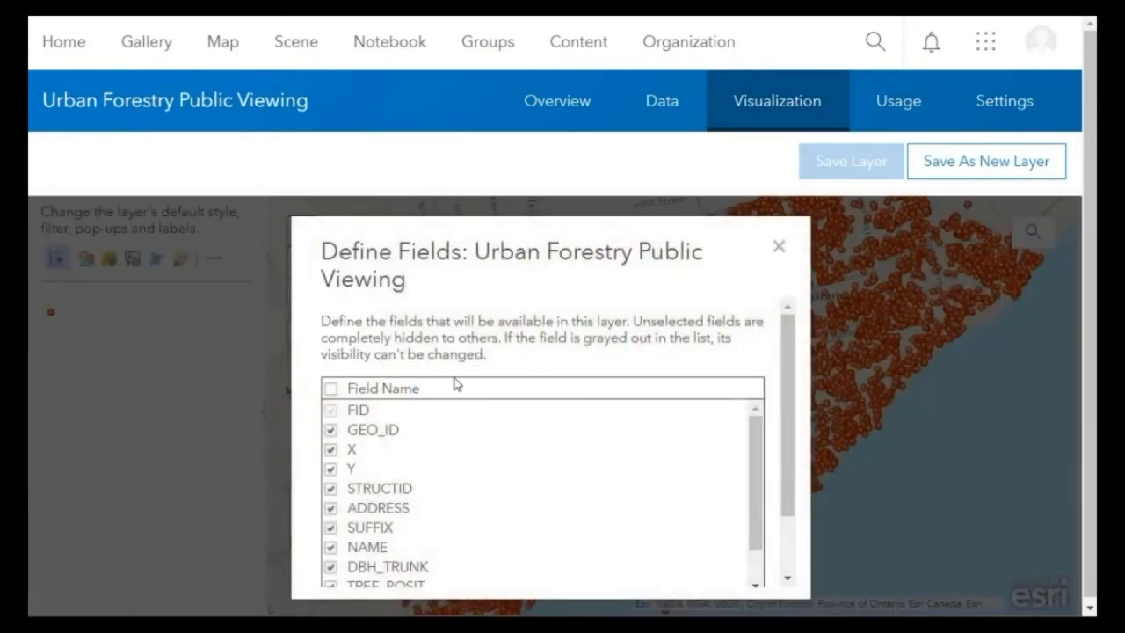
pyautogui.click(334, 433)
pyautogui.click(332, 470)
pyautogui.scroll(-1, 439, 509)
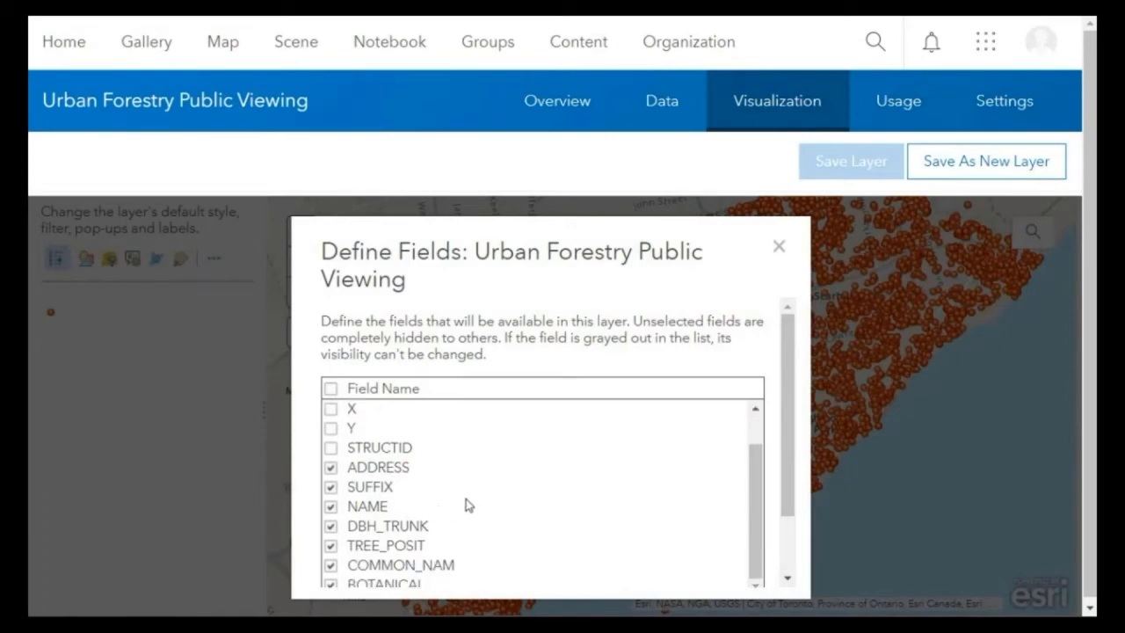
pyautogui.scroll(-2, 468, 505)
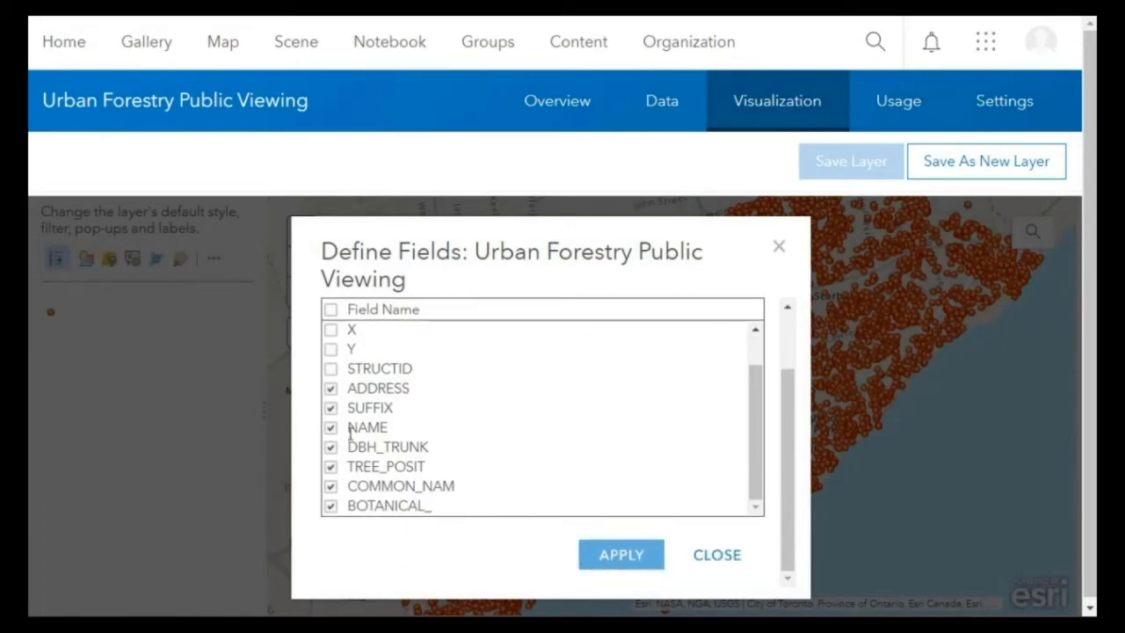
pyautogui.scroll(1, 378, 387)
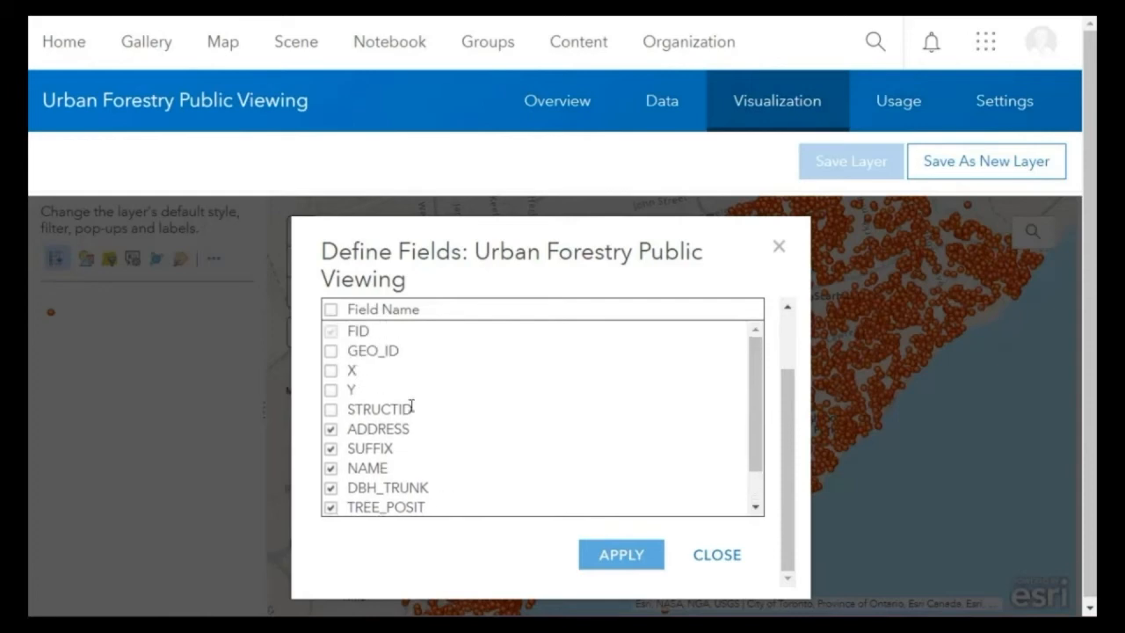
pyautogui.click(621, 554)
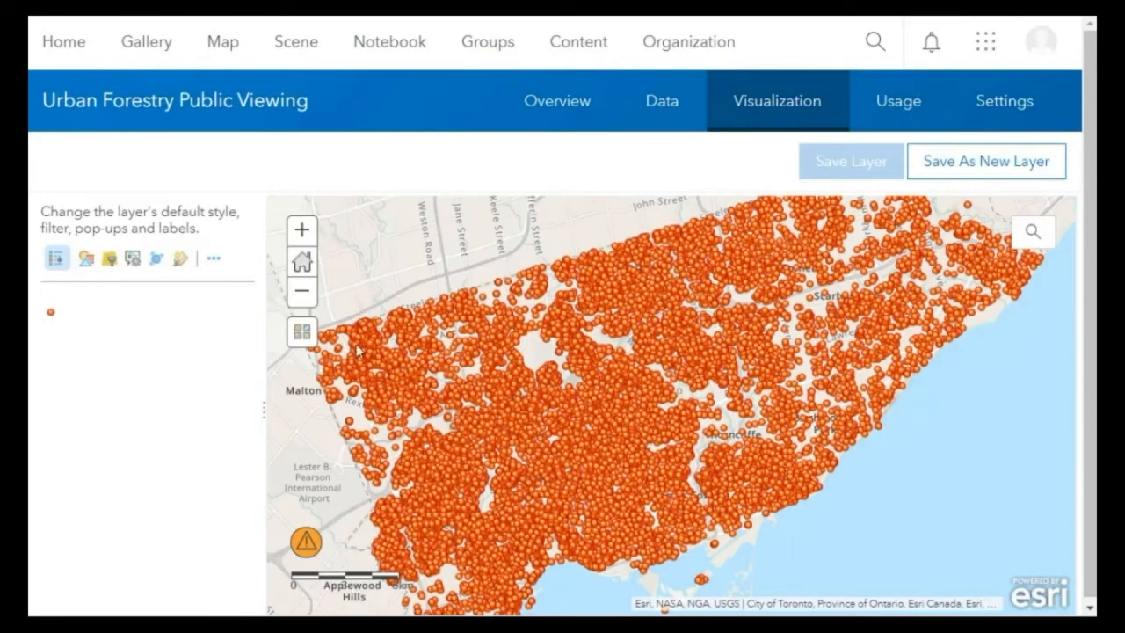
# Step: Check the view's attribute table and its list of columns to see which fields are available
pyautogui.click(671, 103)
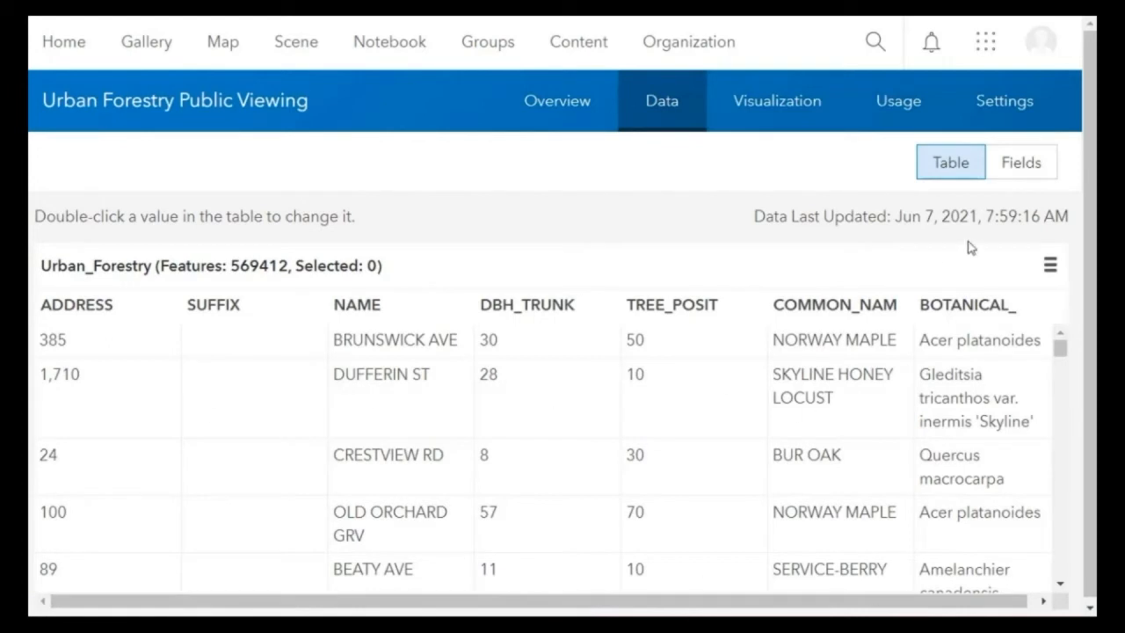
pyautogui.click(1050, 264)
pyautogui.click(970, 350)
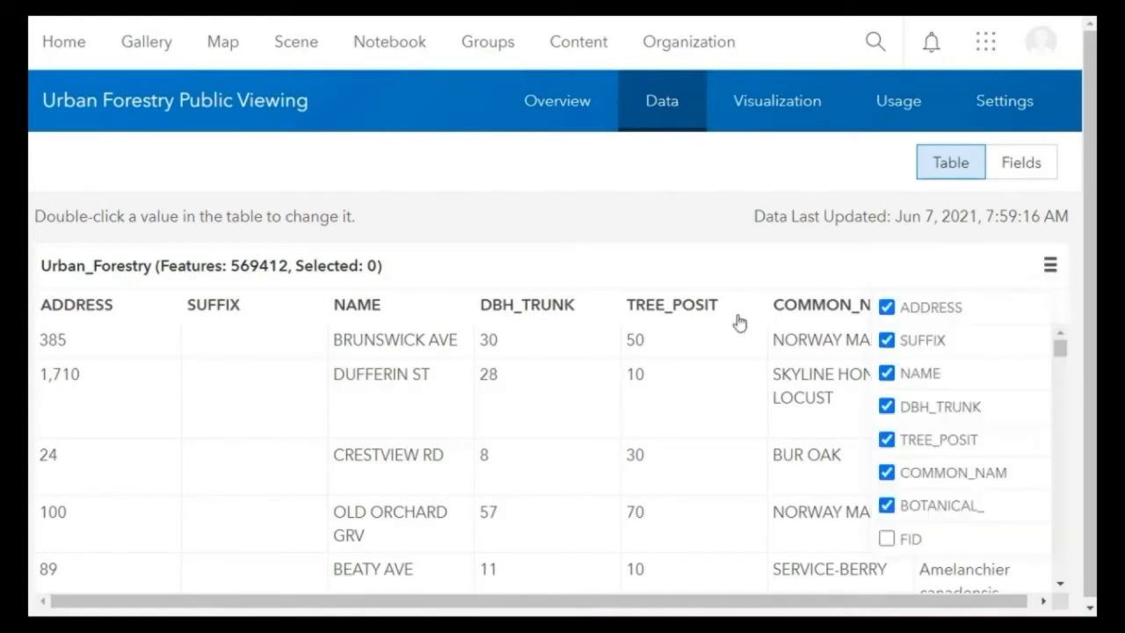
pyautogui.click(1050, 265)
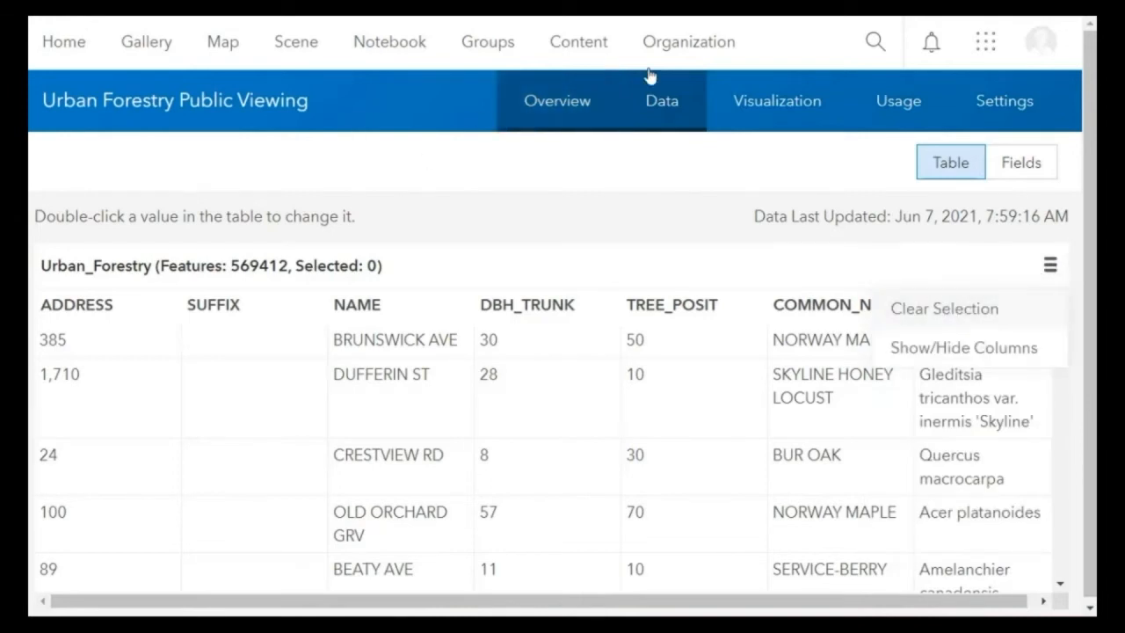
# Step: Return to the public viewing layer's item overview and open the source Urban Forestry feature layer it was created from
pyautogui.click(590, 116)
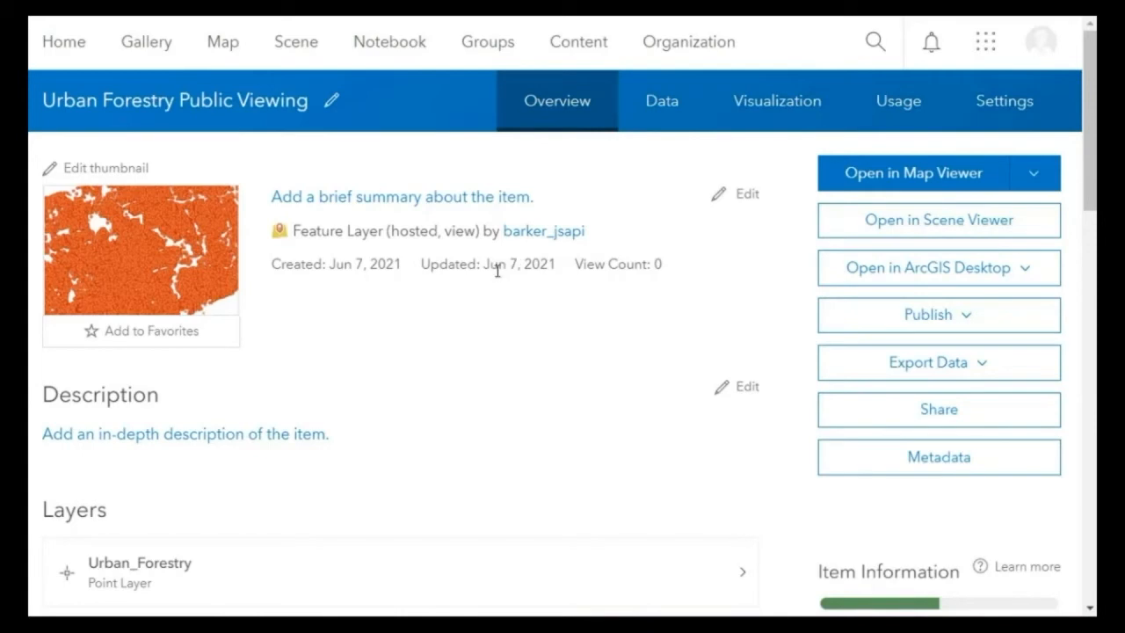
pyautogui.scroll(-4, 496, 270)
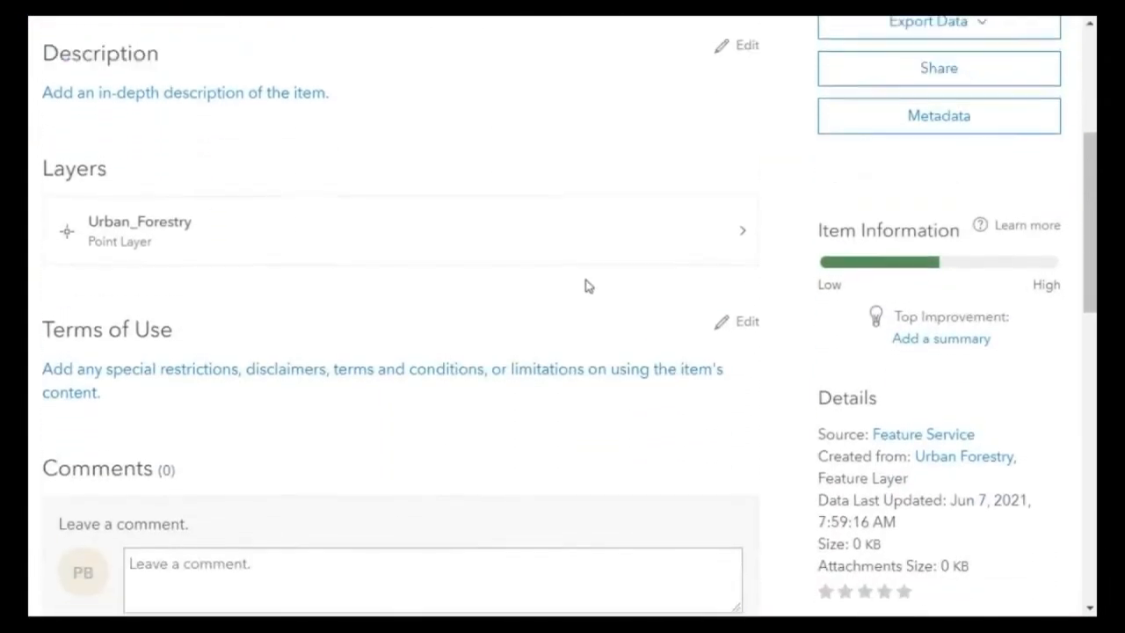
pyautogui.scroll(5, 565, 252)
pyautogui.scroll(-6, 518, 222)
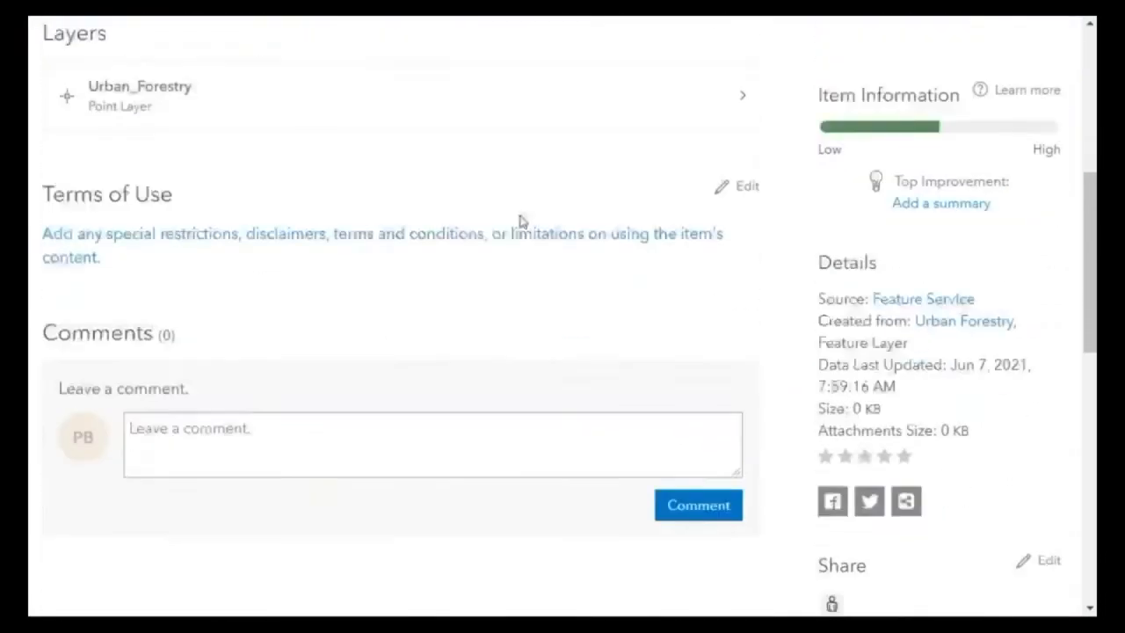
pyautogui.scroll(-1, 519, 223)
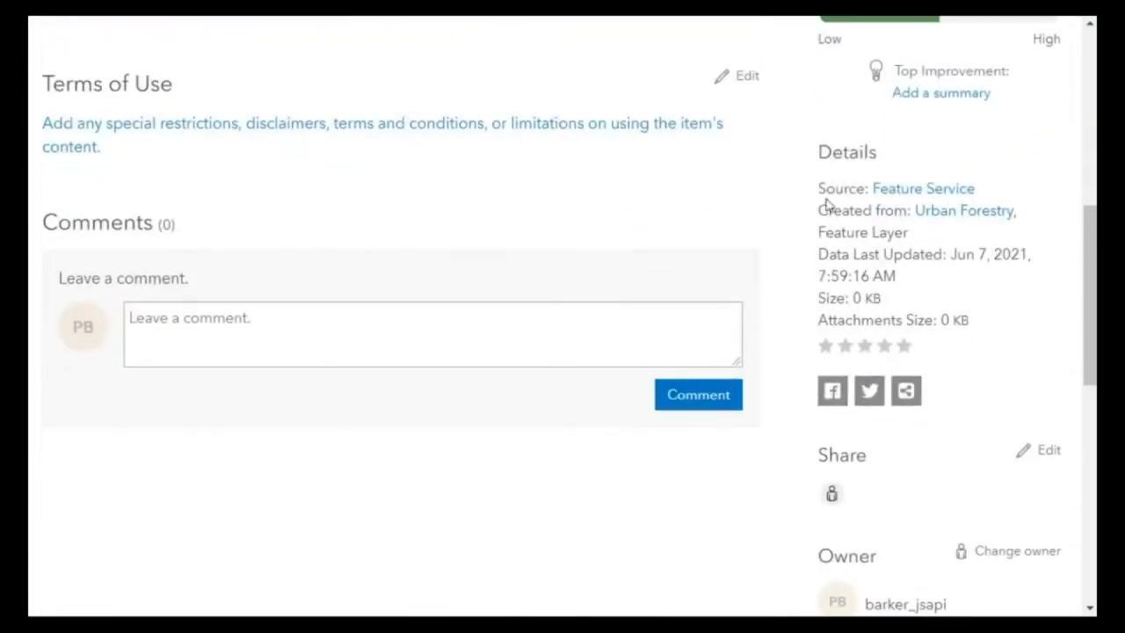
pyautogui.click(964, 217)
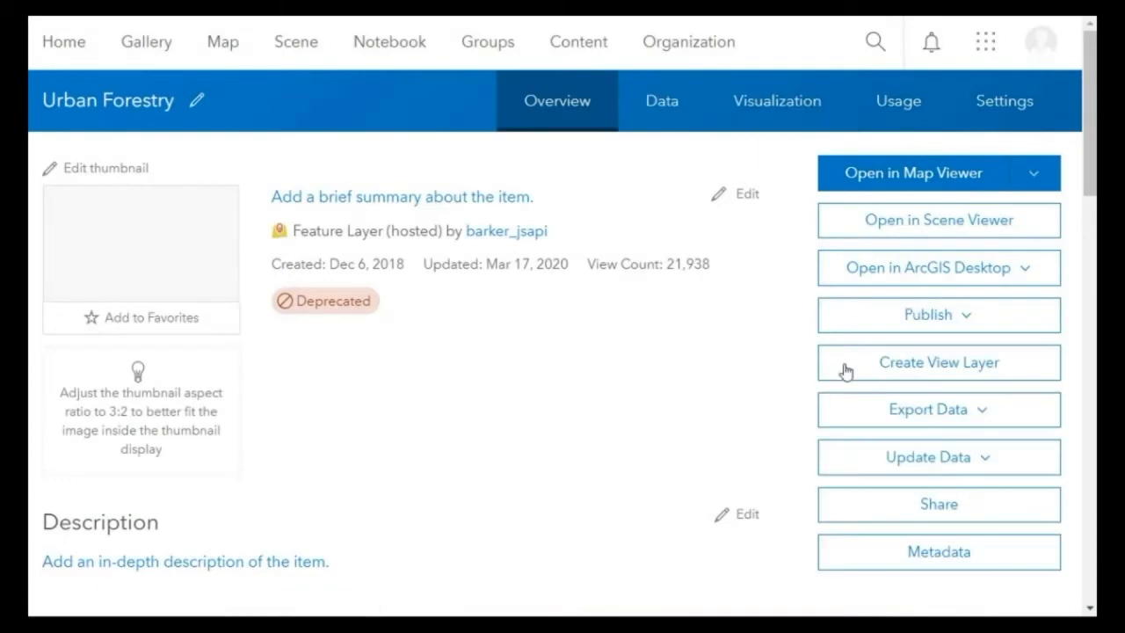
# Step: Create another view layer from the Urban Forestry layer, titled Urban Forestry Public Event Downtown
pyautogui.click(937, 364)
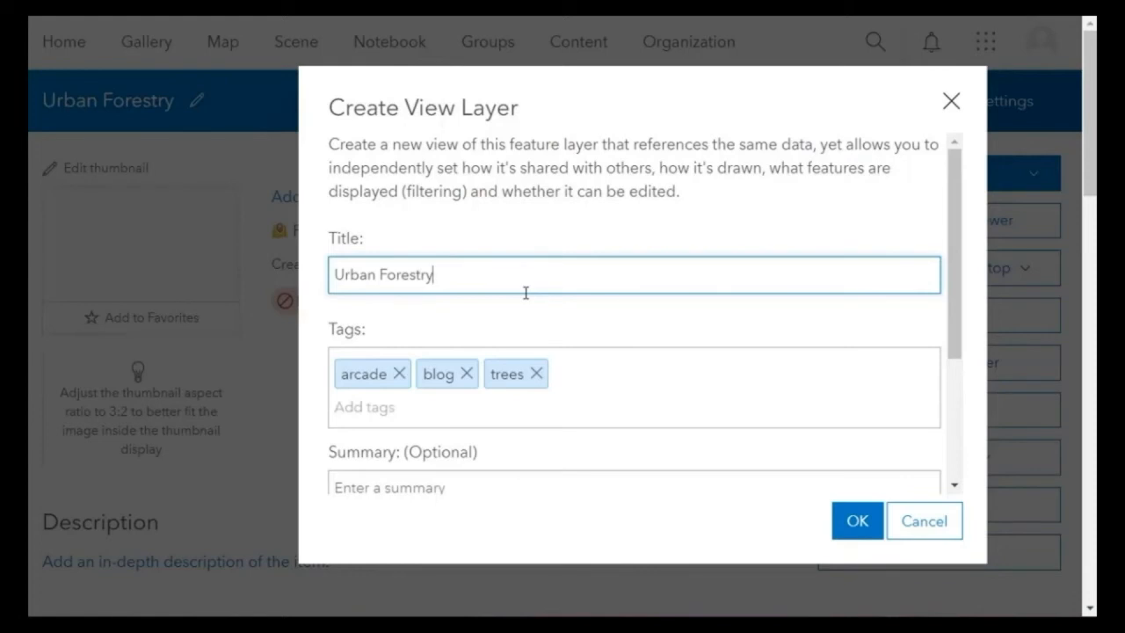
pyautogui.write('Public Event Downtown')
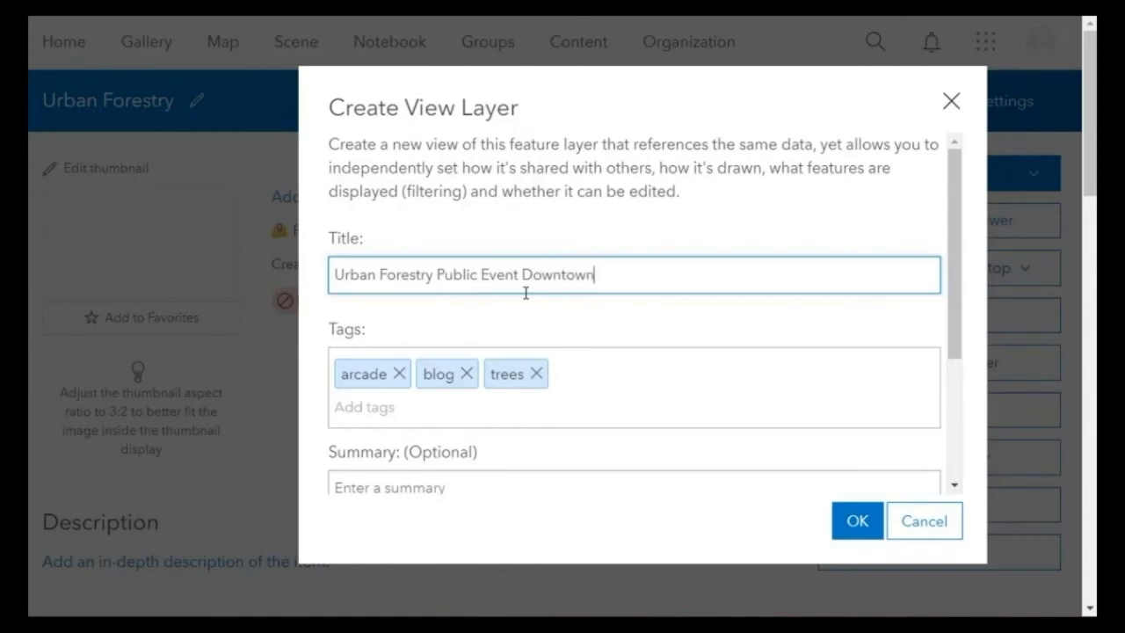
pyautogui.click(867, 525)
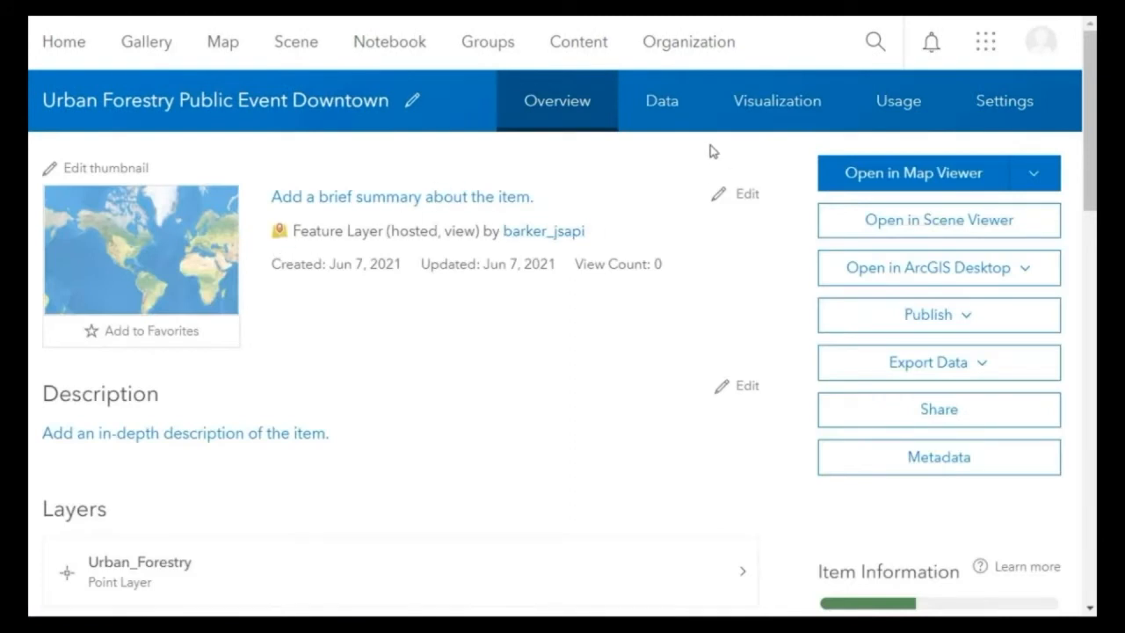
# Step: Exclude the GEO_ID, X, Y and STRUCTID fields from the Urban Forestry Public Event Downtown view definition
pyautogui.click(778, 105)
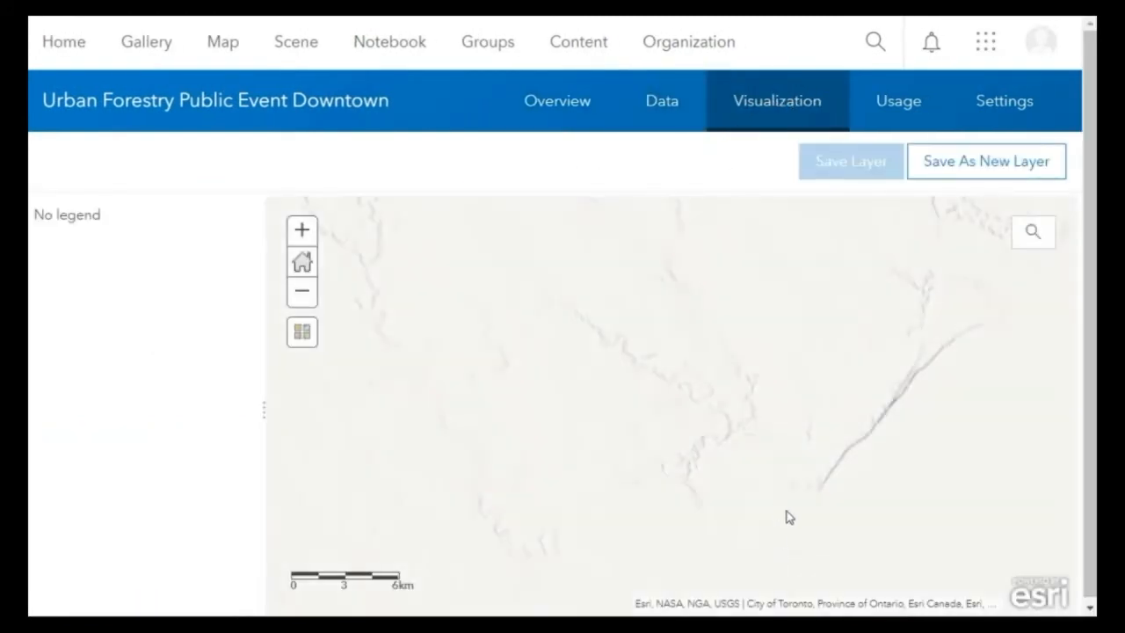
pyautogui.moveTo(760, 487); pyautogui.dragTo(736, 370)
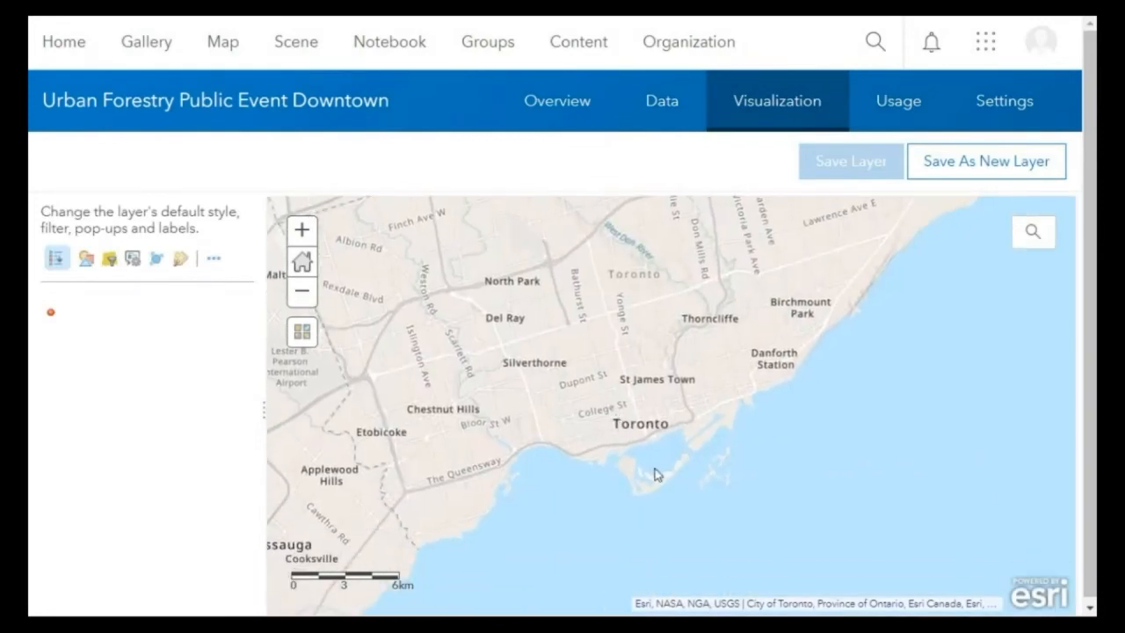
pyautogui.scroll(4, 660, 431)
pyautogui.moveTo(686, 457); pyautogui.dragTo(584, 319)
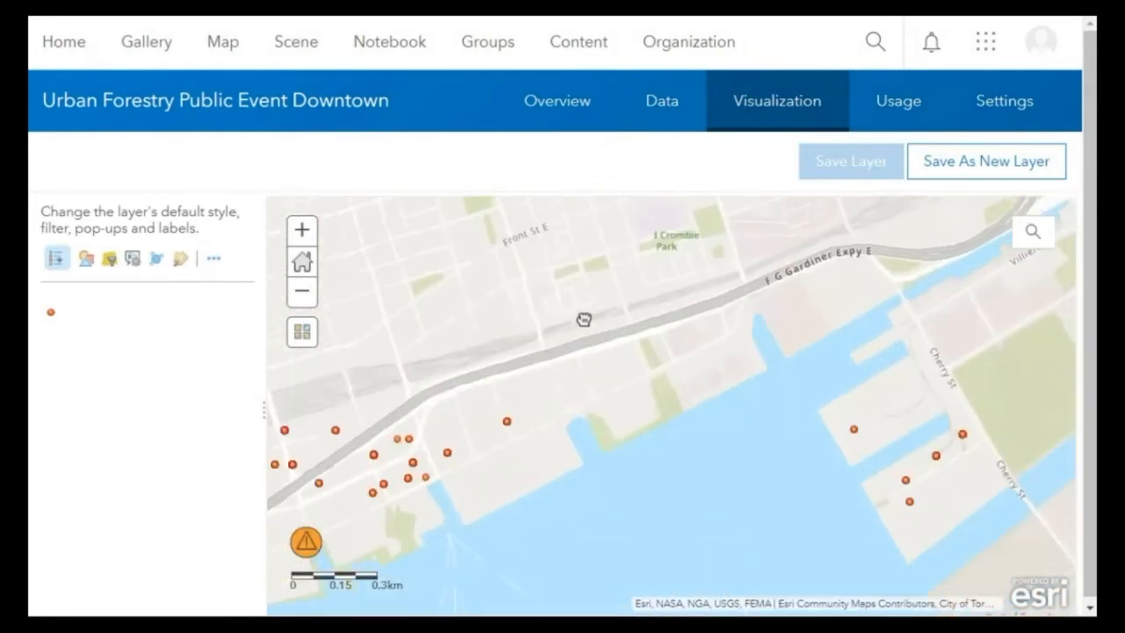
pyautogui.scroll(-2, 583, 319)
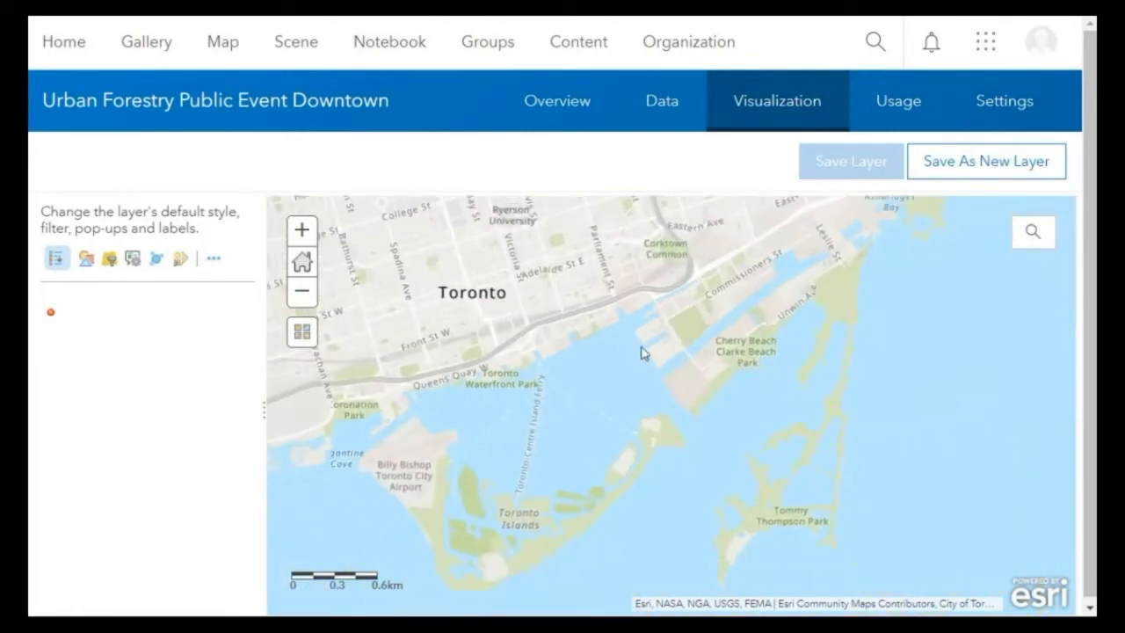
pyautogui.scroll(-1, 771, 391)
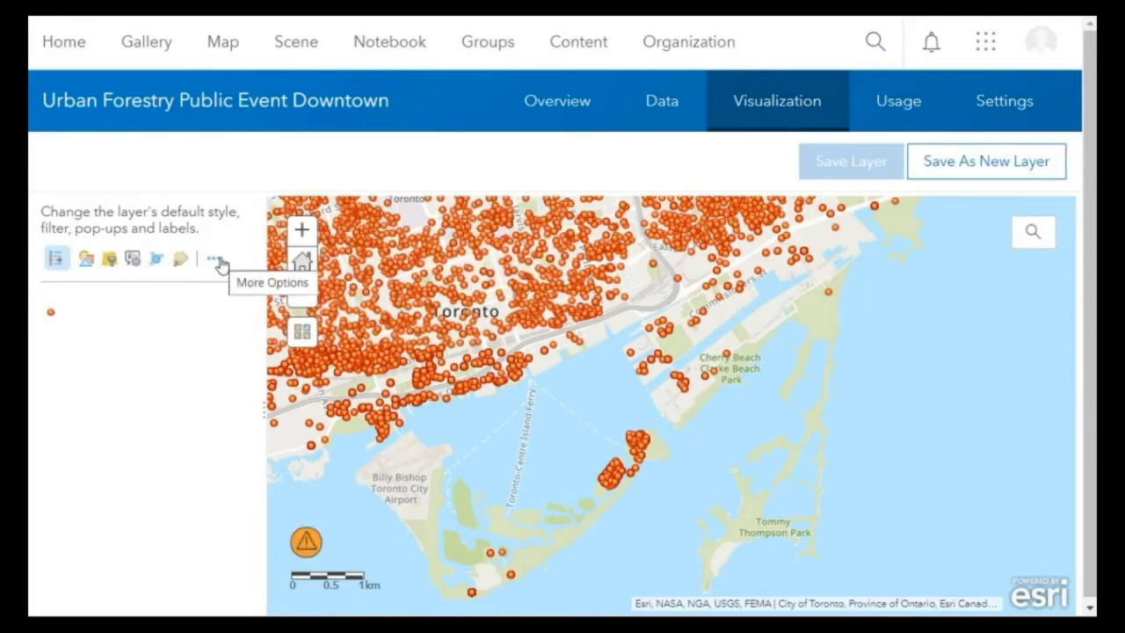
pyautogui.click(218, 261)
pyautogui.moveTo(290, 377)
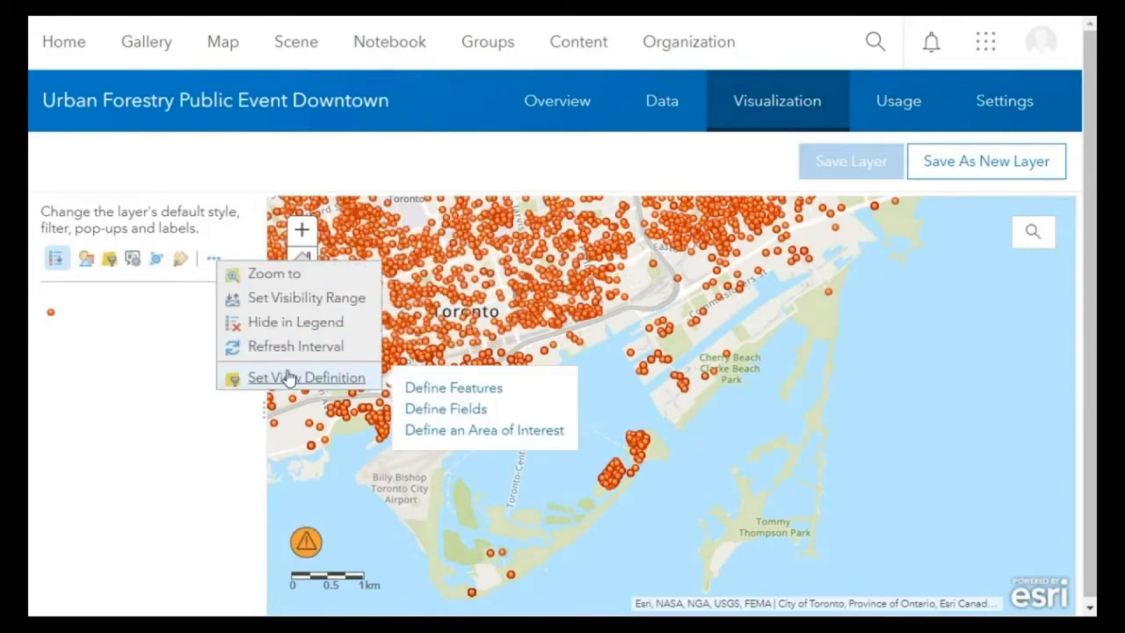
pyautogui.click(437, 407)
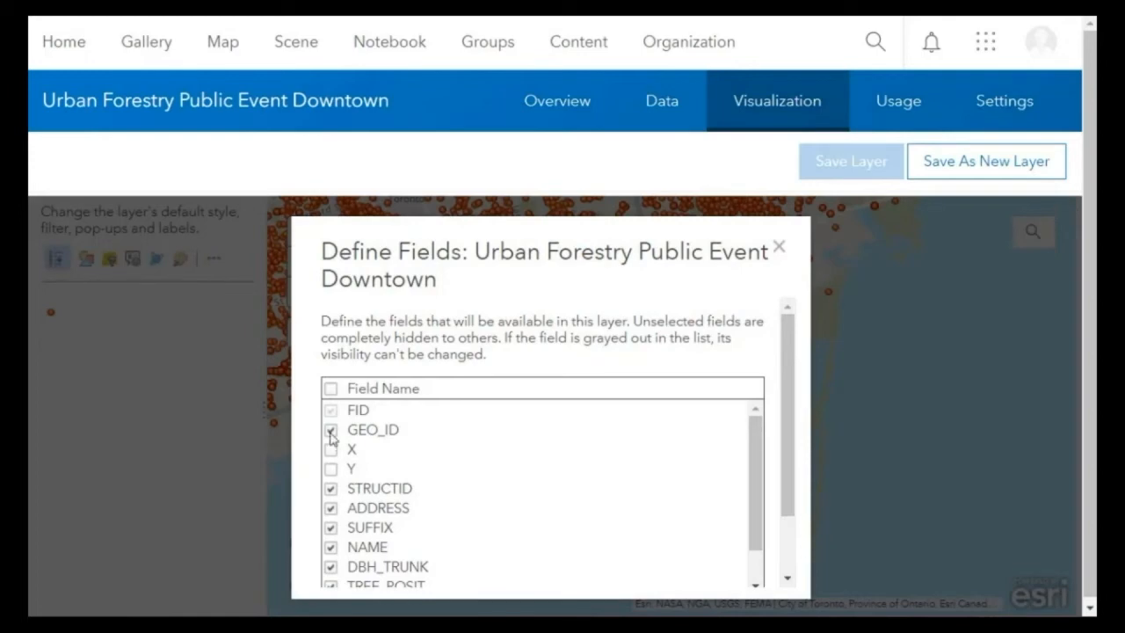
pyautogui.scroll(-2, 769, 569)
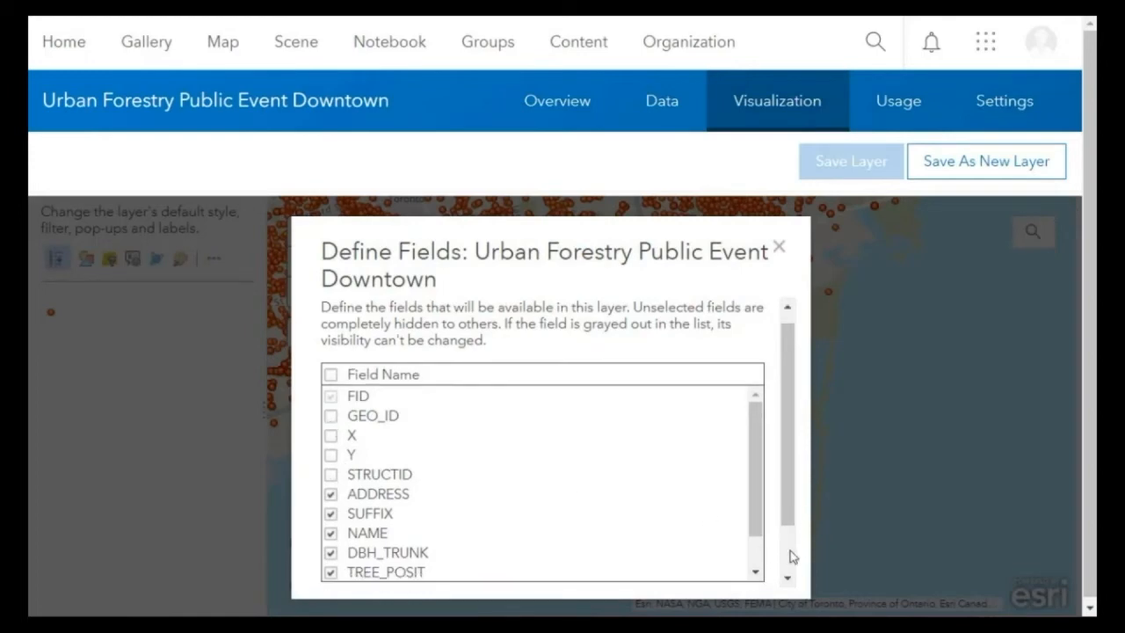
pyautogui.click(631, 554)
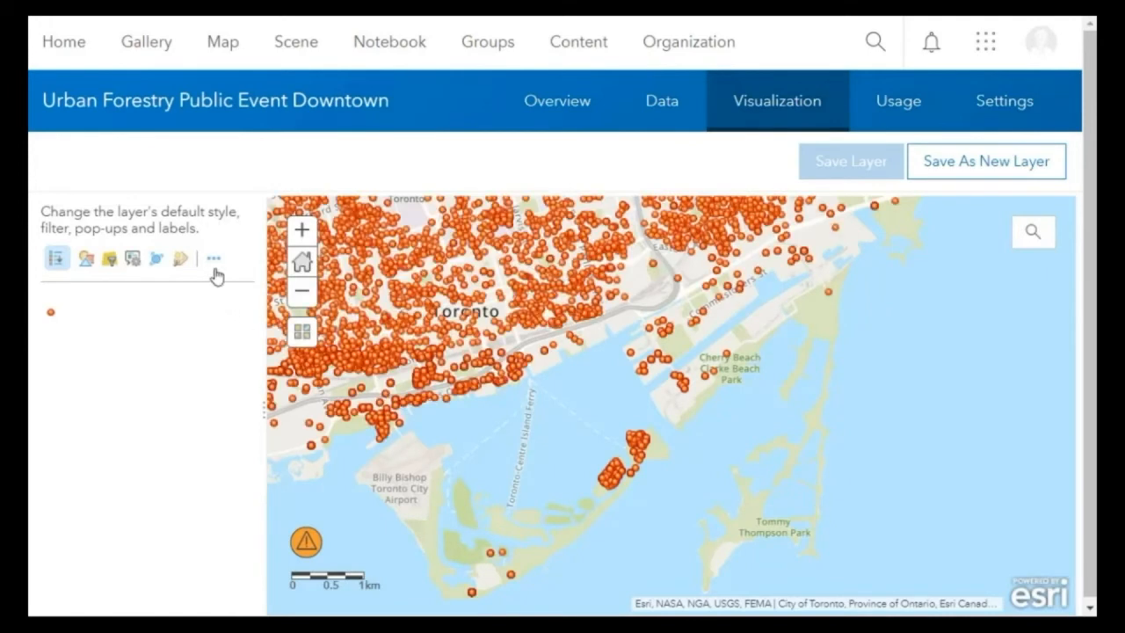
# Step: Define the view's area of interest with a polygon around Toronto's downtown waterfront, the Toronto Islands and Tommy Thompson Park, and apply it
pyautogui.click(214, 259)
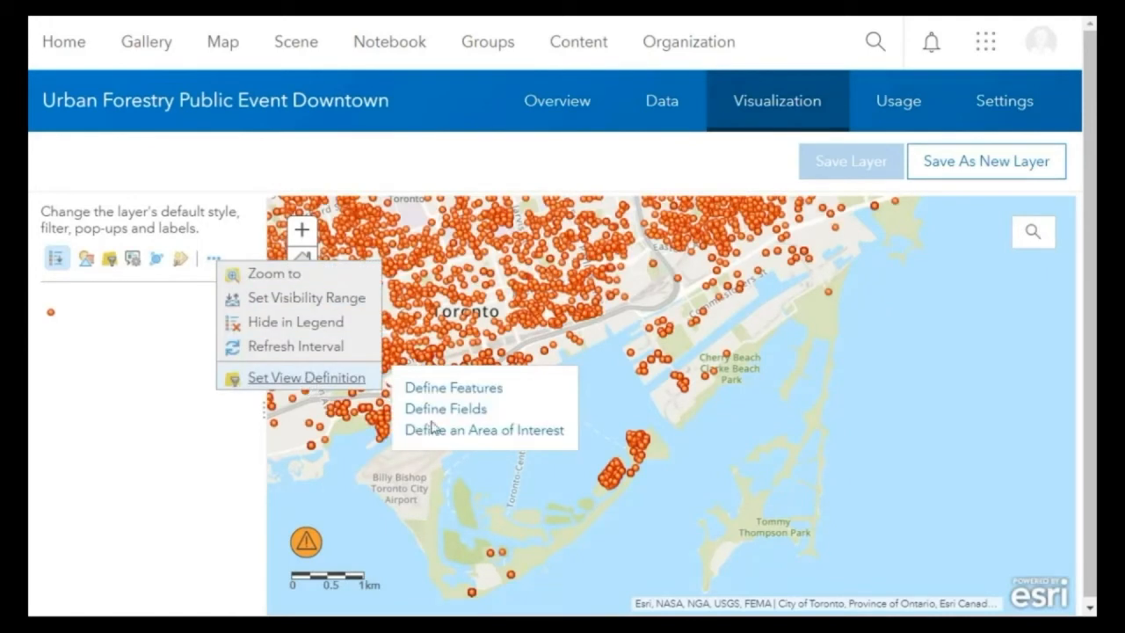
pyautogui.click(468, 430)
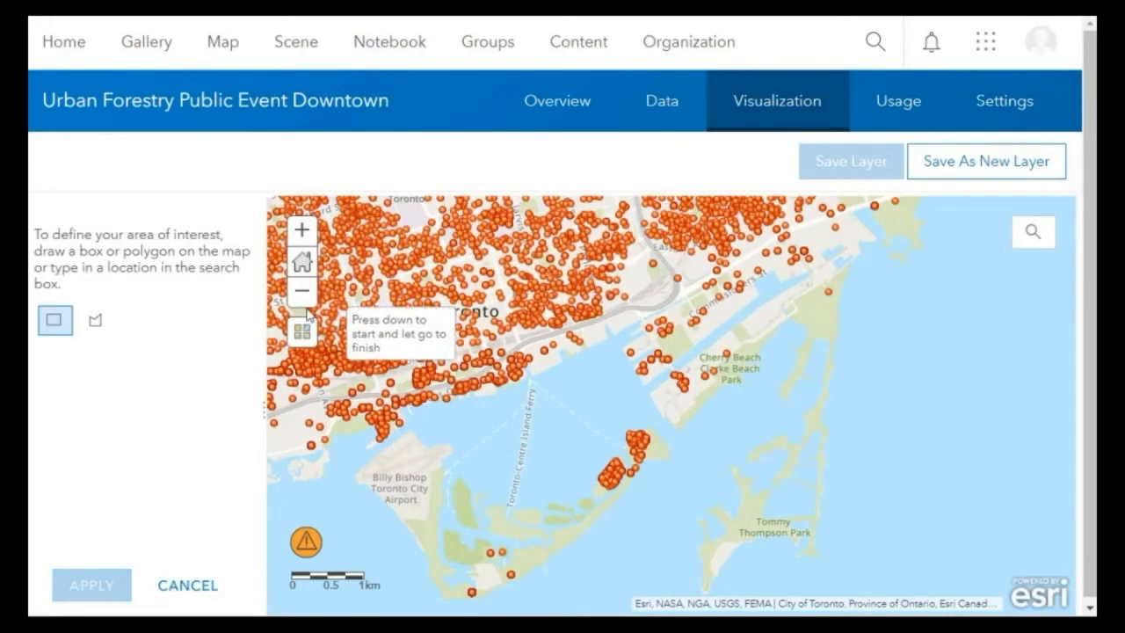
pyautogui.click(93, 324)
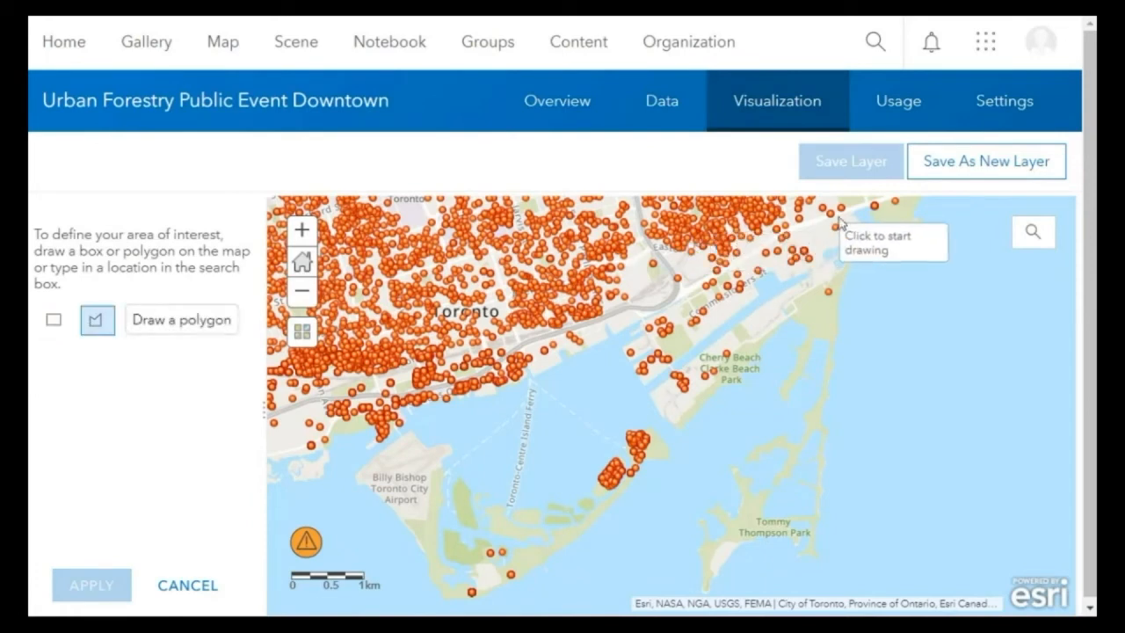
pyautogui.click(887, 202)
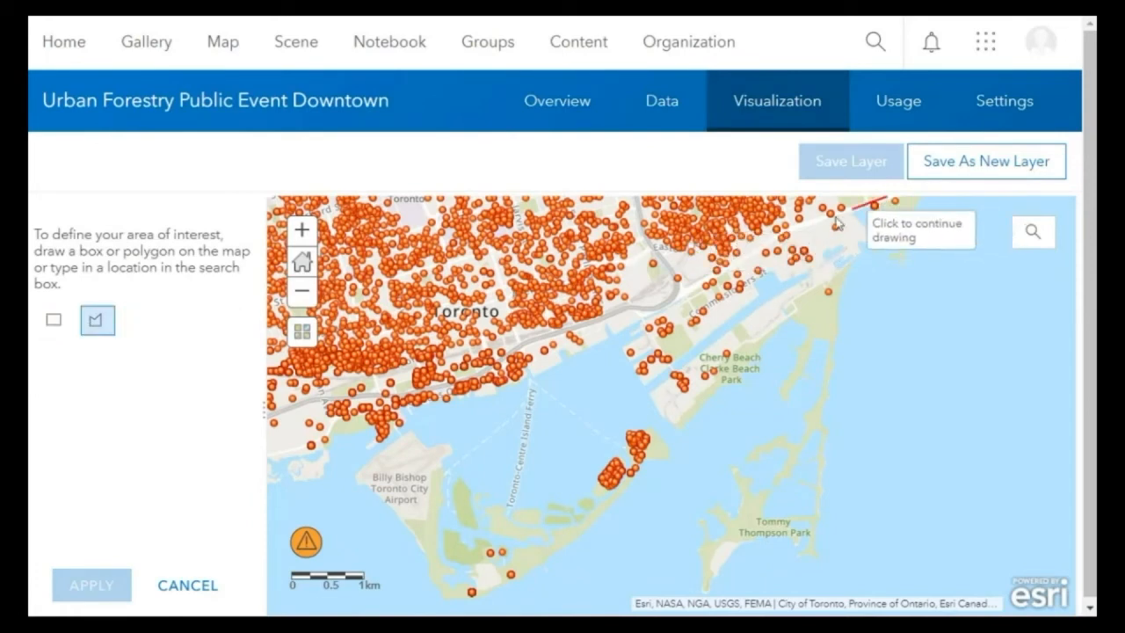
pyautogui.click(822, 223)
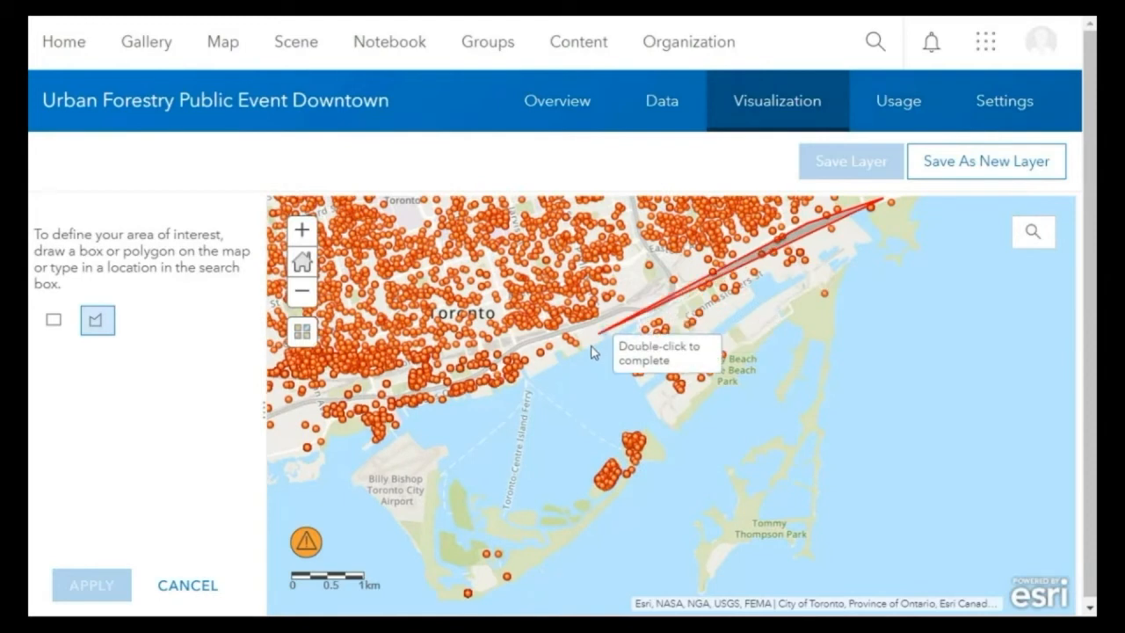
pyautogui.click(630, 327)
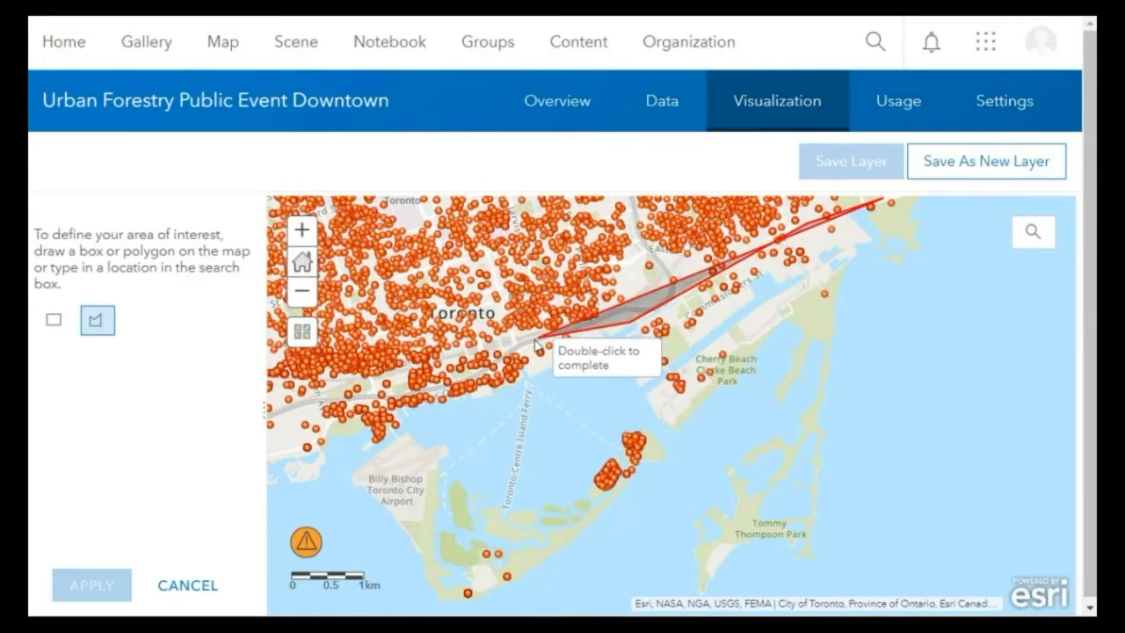
pyautogui.click(450, 383)
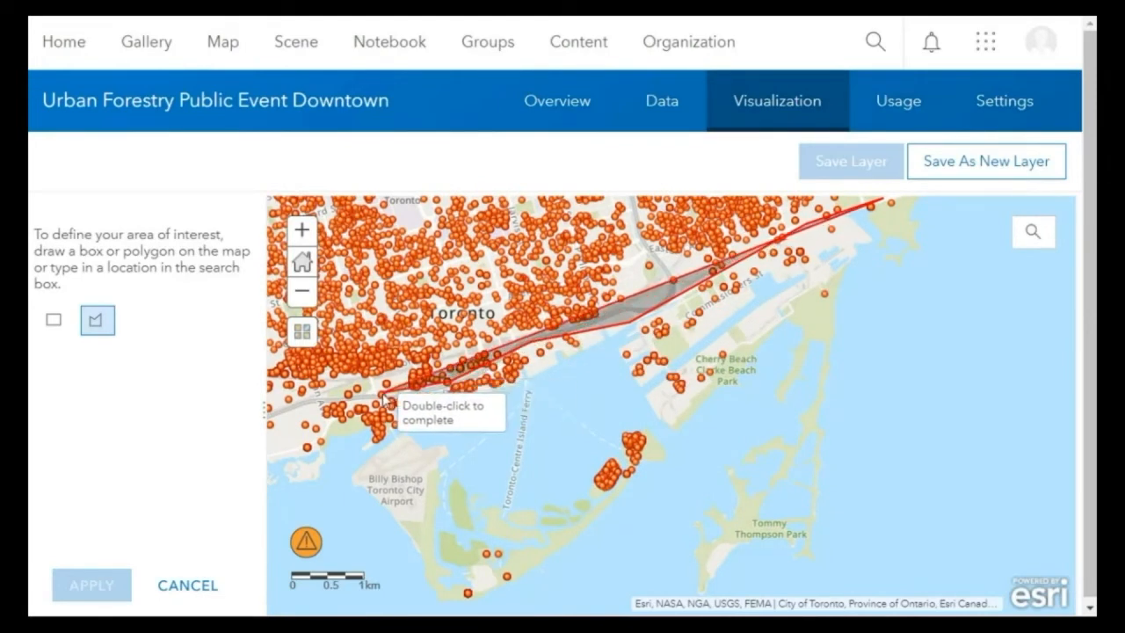
pyautogui.click(331, 410)
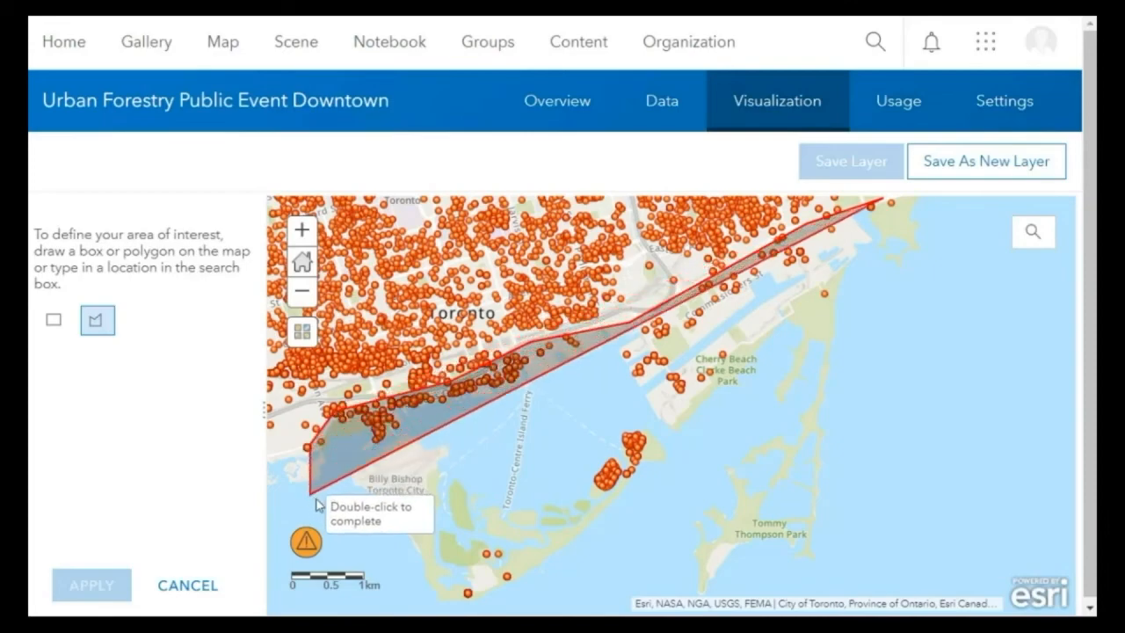
pyautogui.doubleClick(440, 610)
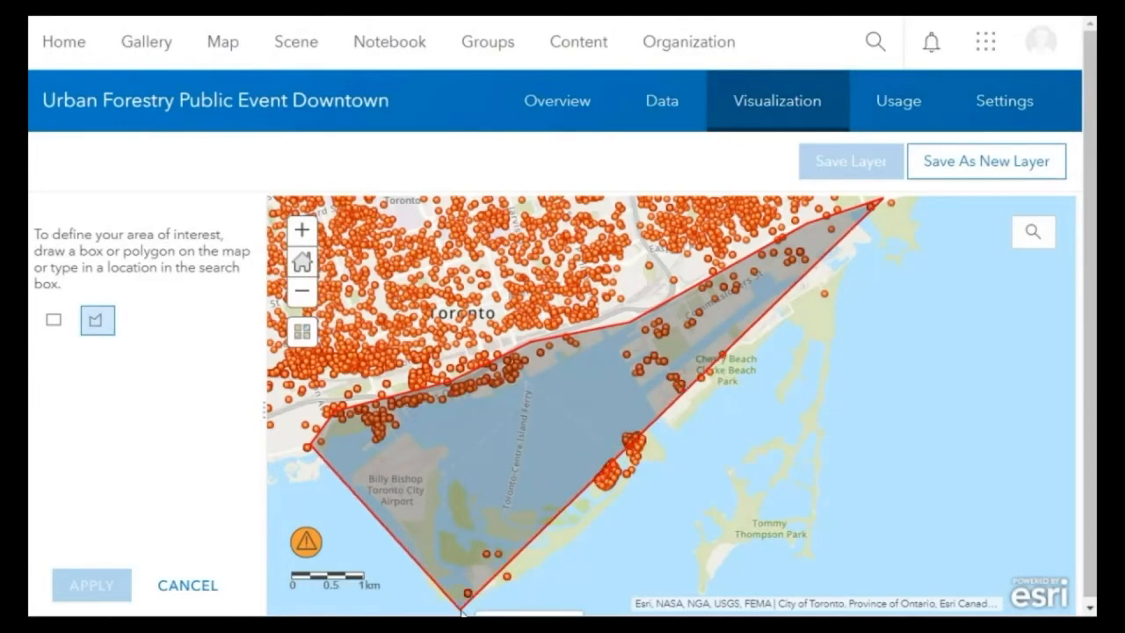
pyautogui.click(512, 596)
pyautogui.click(589, 535)
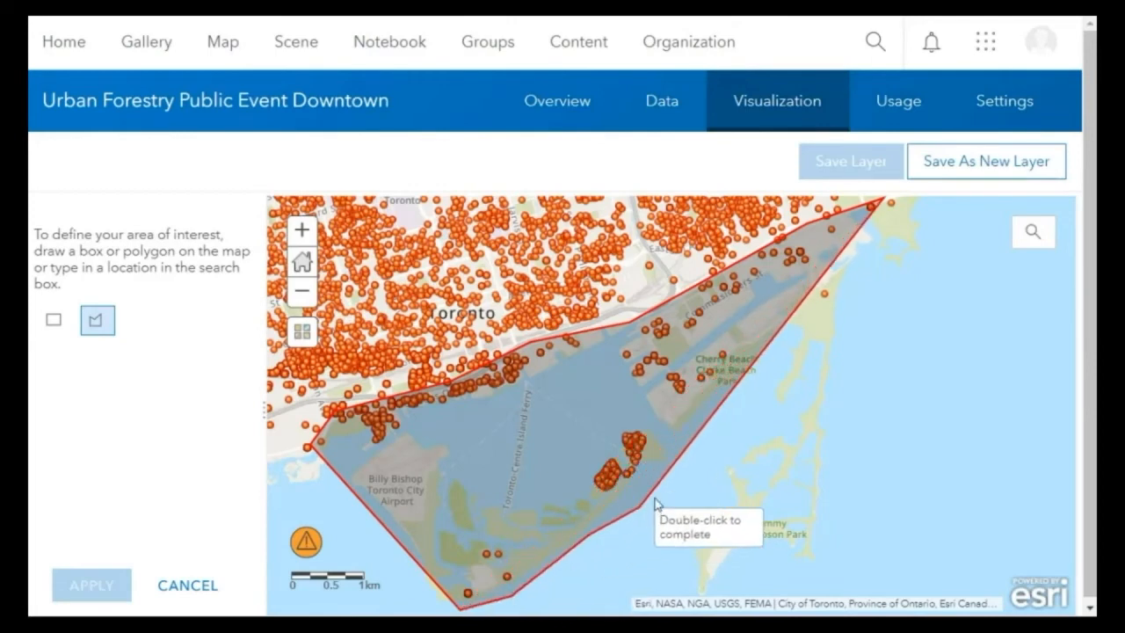
pyautogui.doubleClick(672, 590)
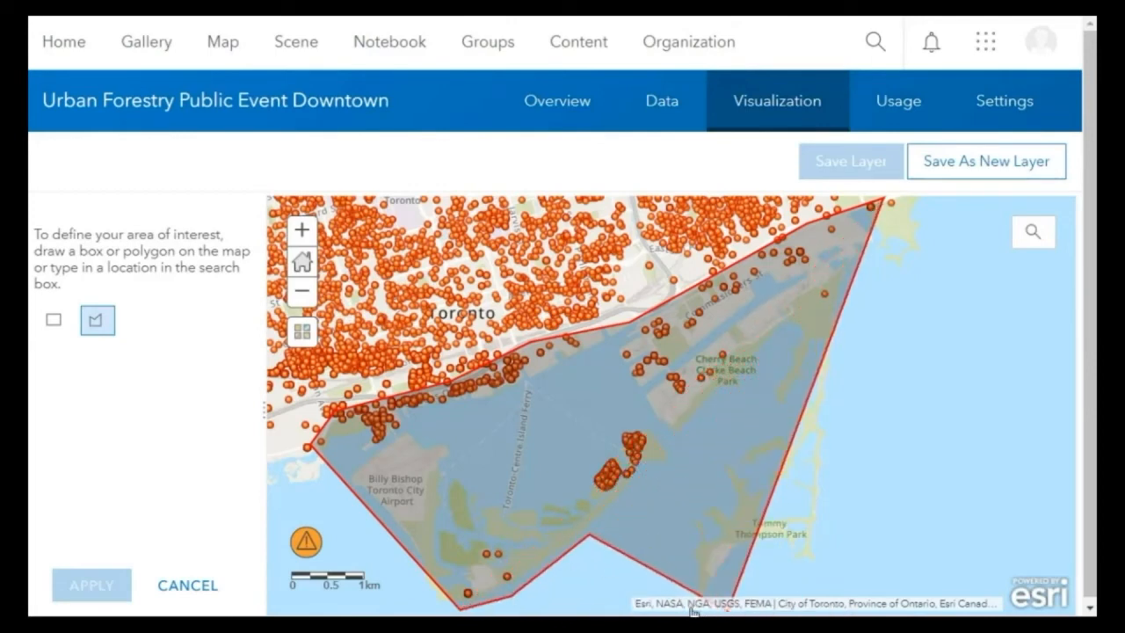
pyautogui.click(694, 603)
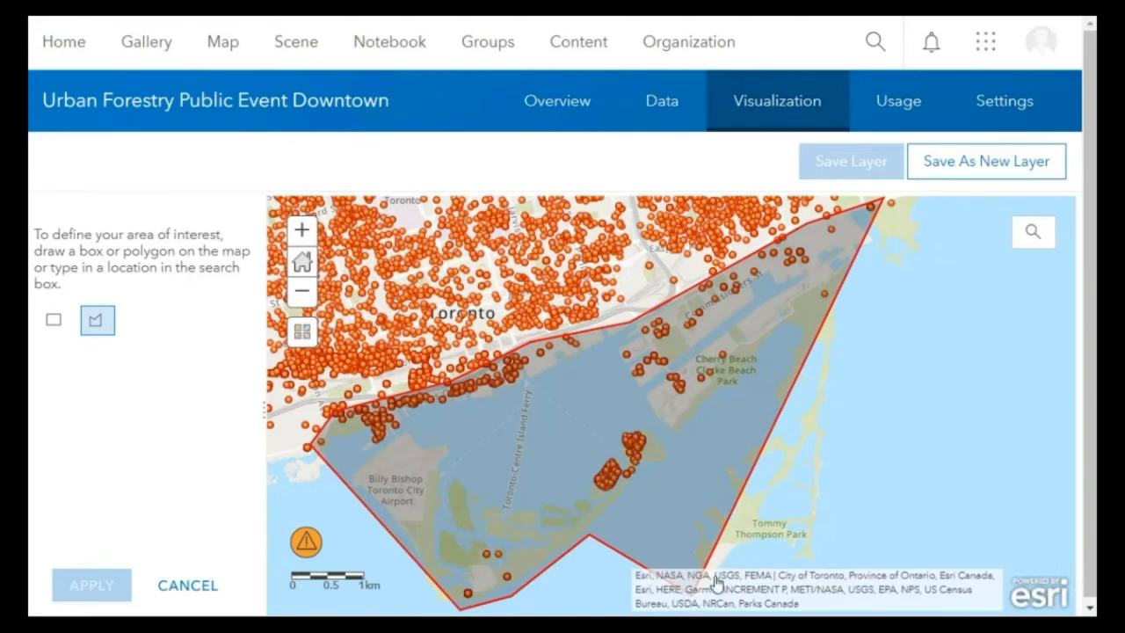
pyautogui.doubleClick(815, 558)
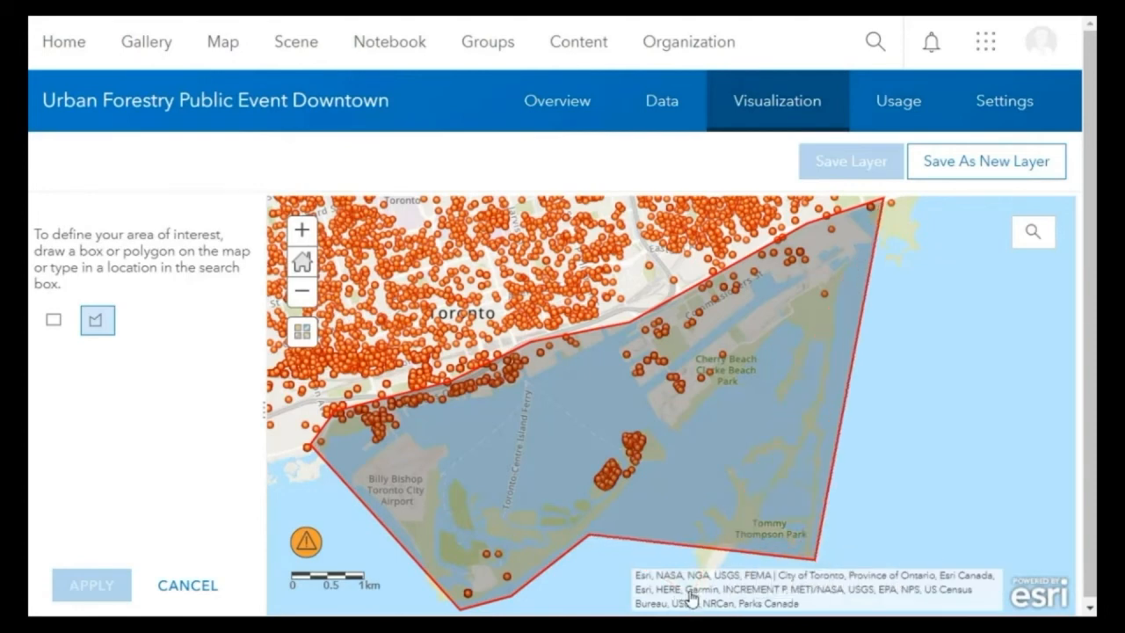
pyautogui.click(695, 587)
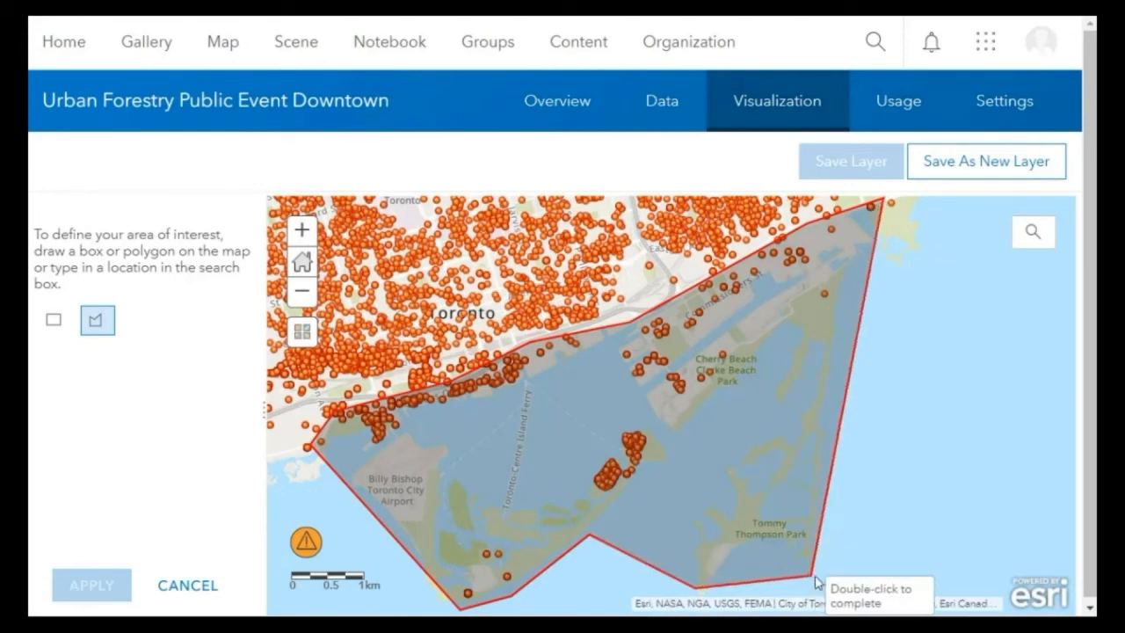
pyautogui.click(861, 580)
pyautogui.click(944, 282)
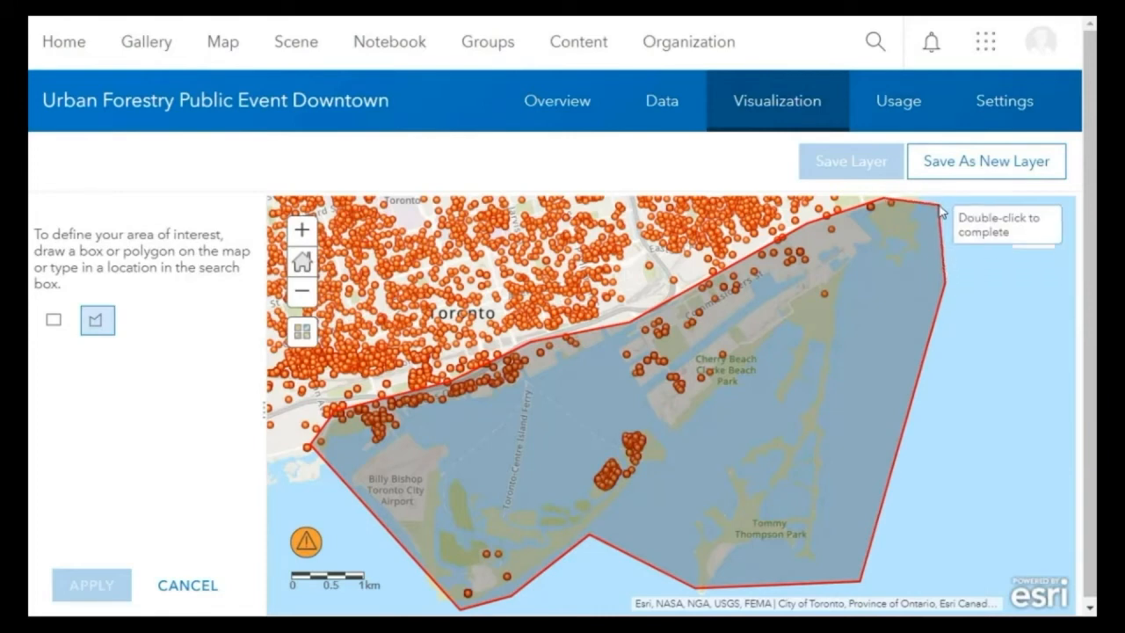
pyautogui.doubleClick(941, 211)
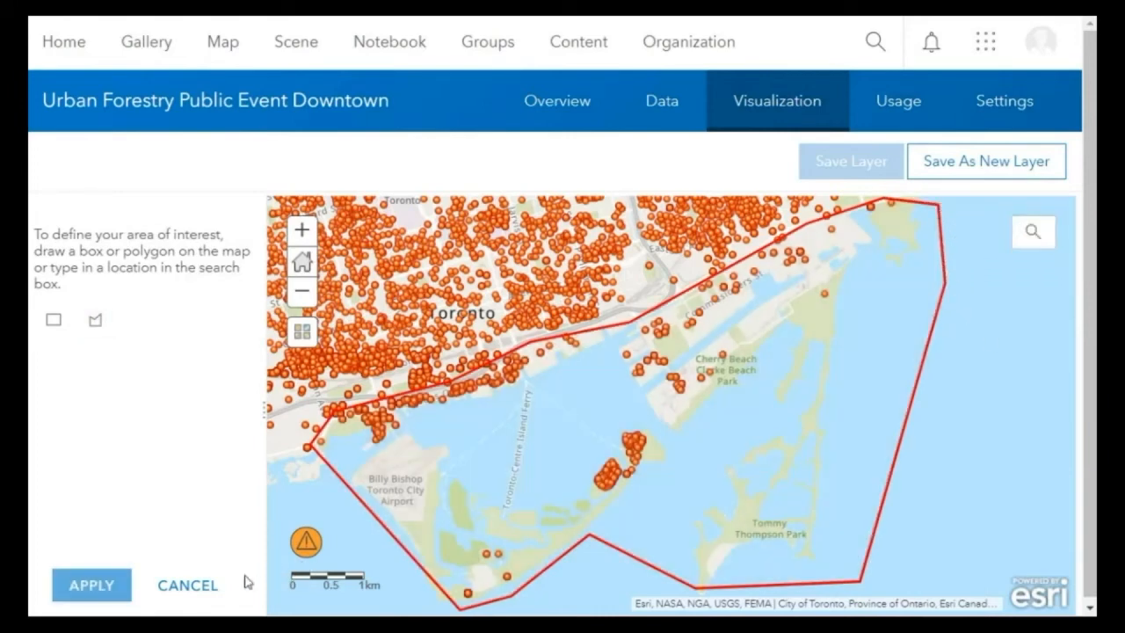
pyautogui.click(93, 587)
pyautogui.click(84, 585)
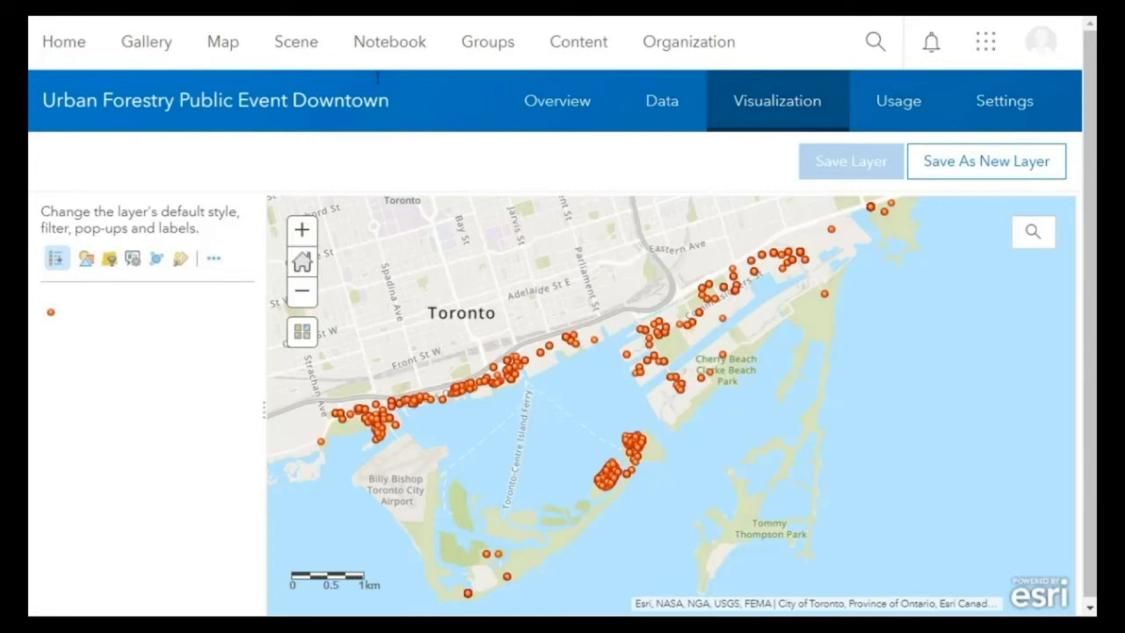
# Step: Review the Urban Forestry Public Event Downtown view's settings, including its editing options and the cache control wait-time choices
pyautogui.click(979, 105)
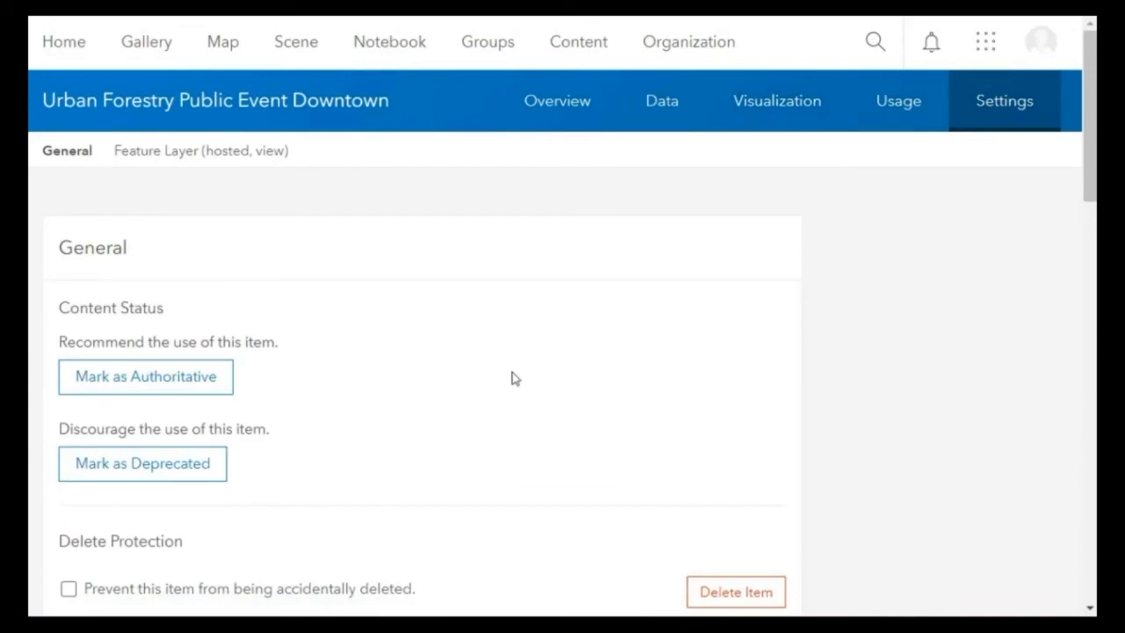
pyautogui.scroll(-5, 514, 378)
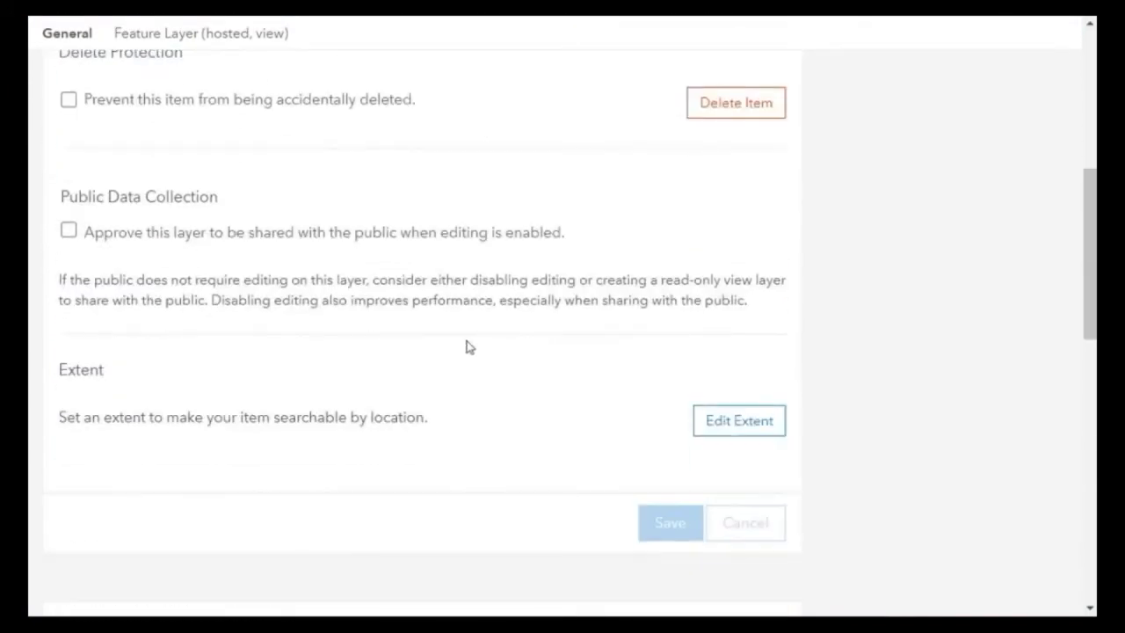
pyautogui.scroll(-7, 440, 326)
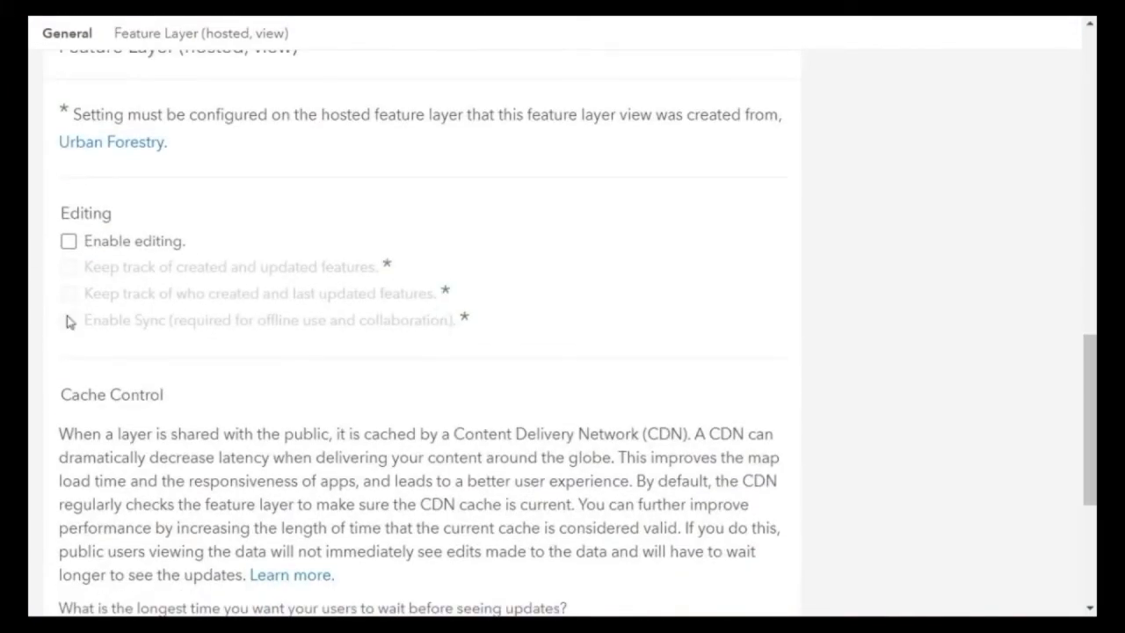
pyautogui.scroll(-2, 313, 246)
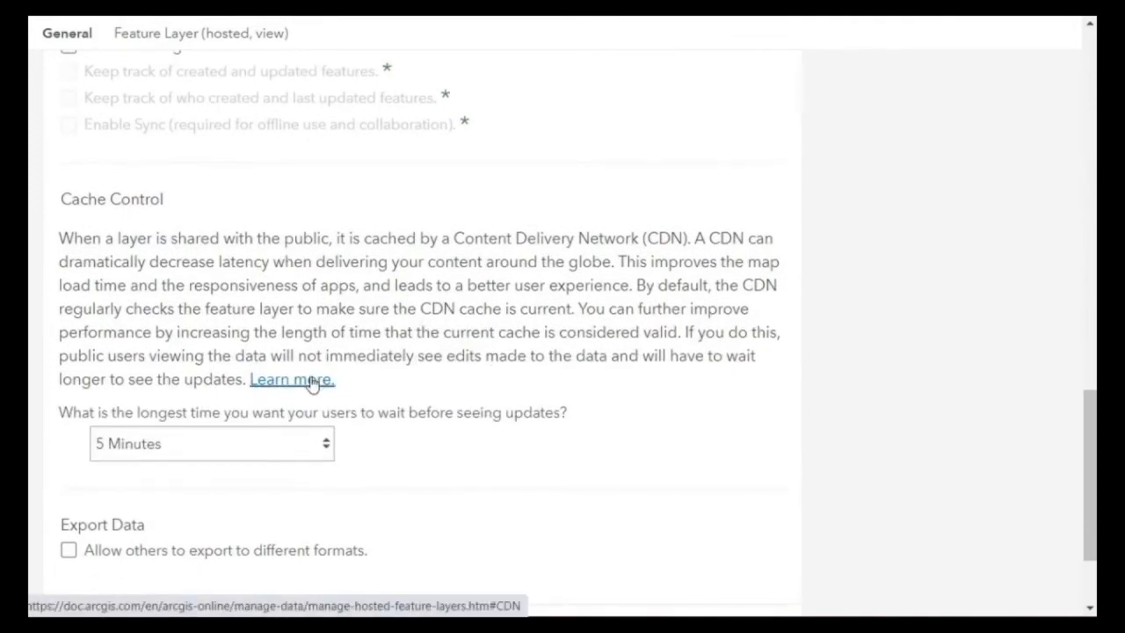
pyautogui.click(183, 448)
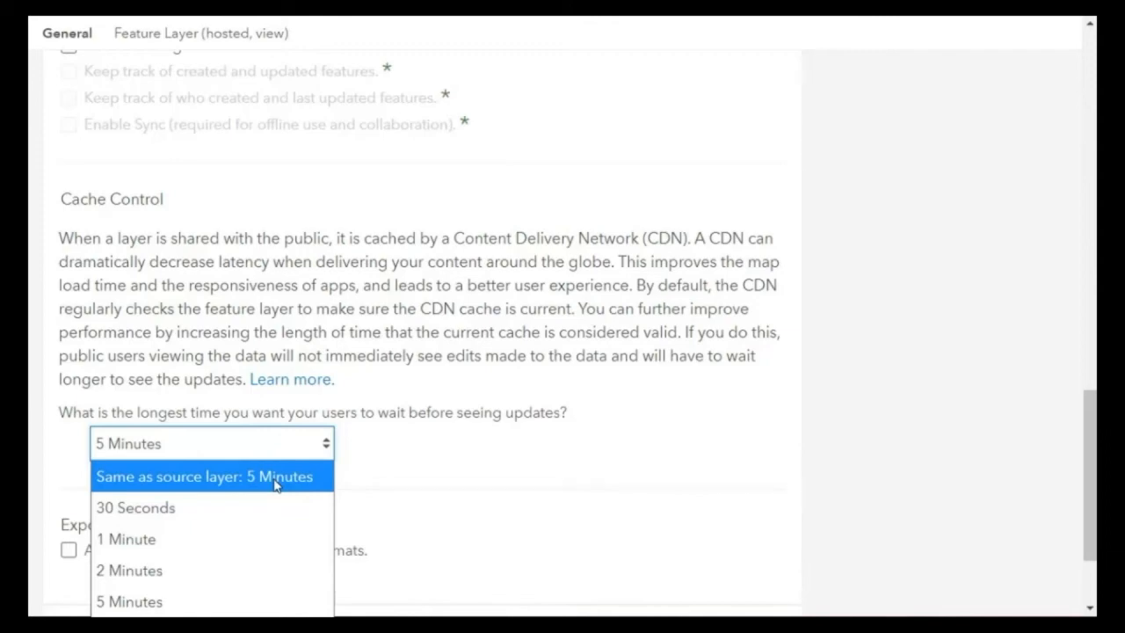
pyautogui.click(565, 288)
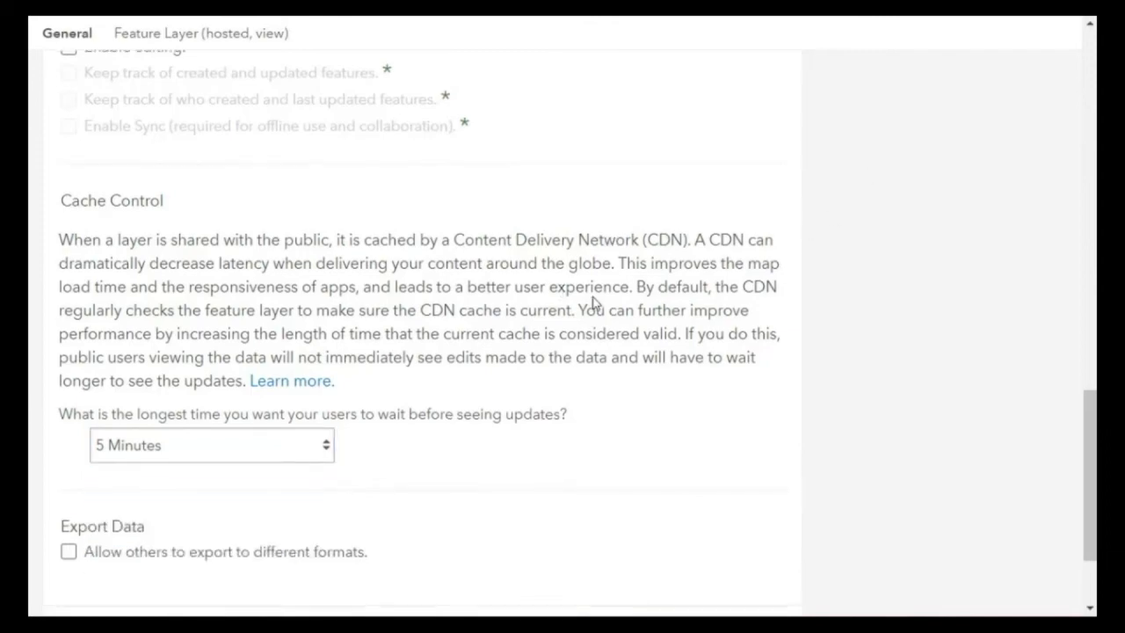
pyautogui.scroll(15, 594, 303)
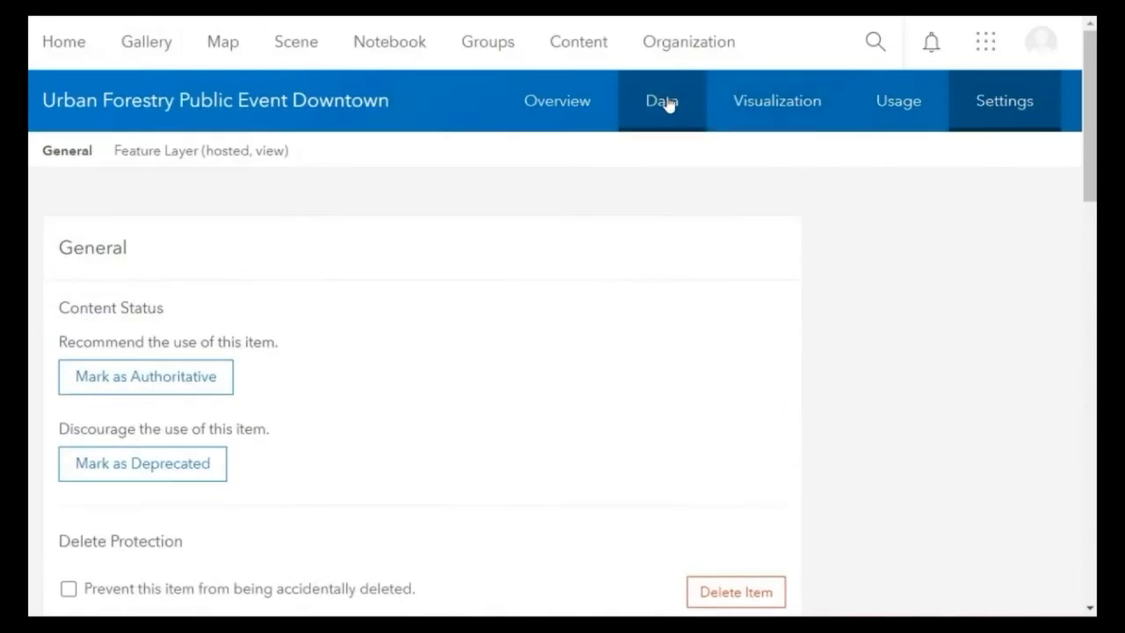
# Step: Check the list of fields included in the Urban Forestry Public Event Downtown view's data
pyautogui.click(665, 102)
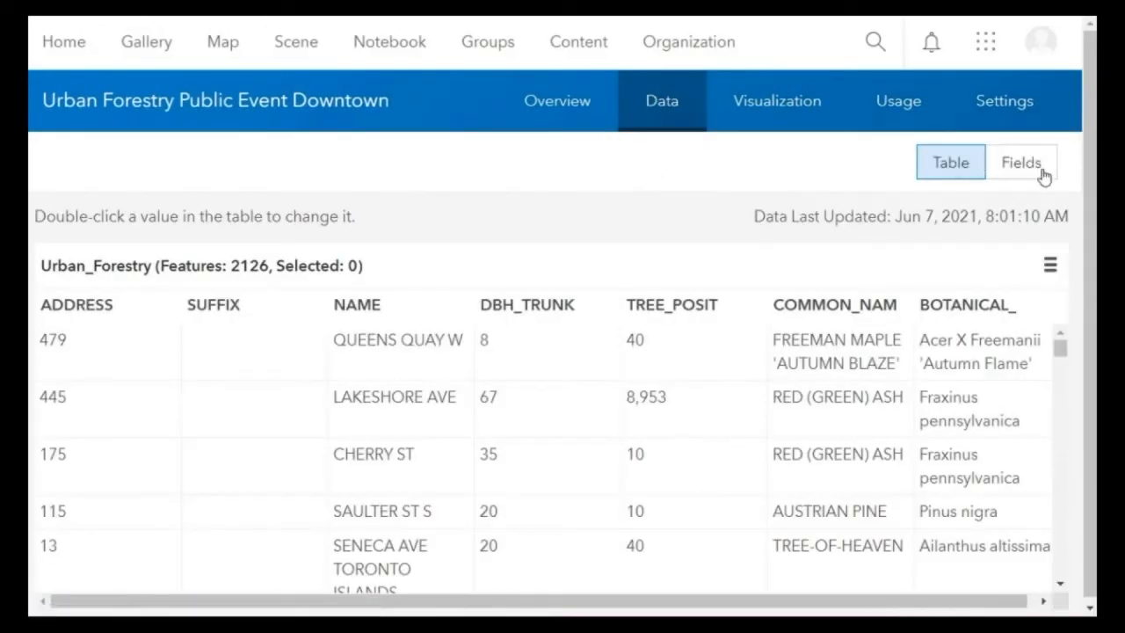
pyautogui.click(1018, 163)
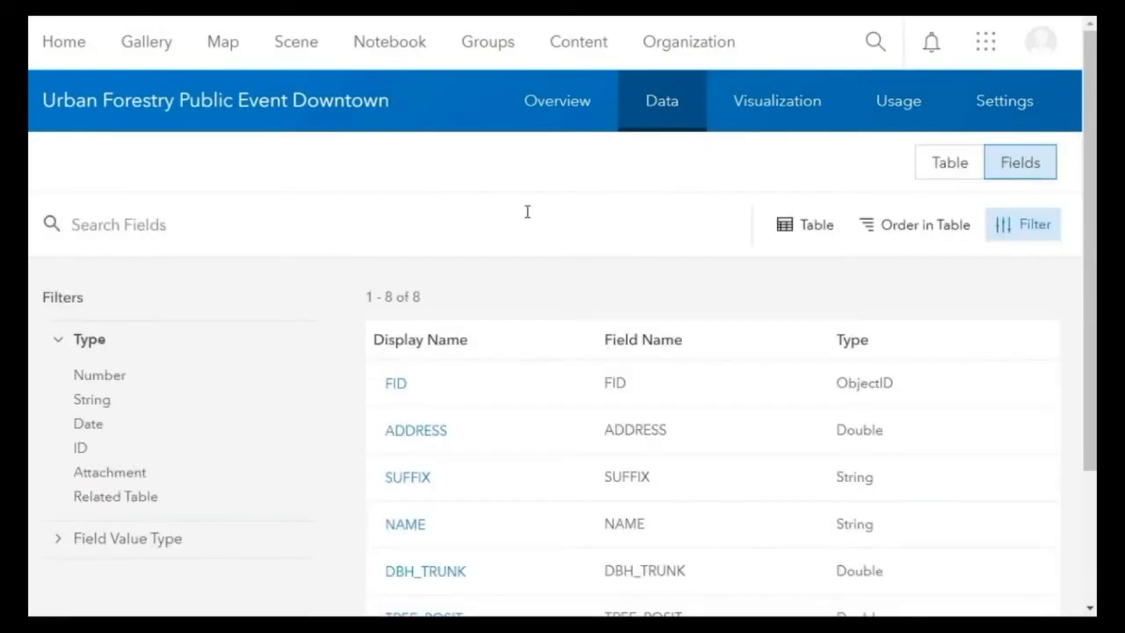
pyautogui.scroll(-2, 505, 359)
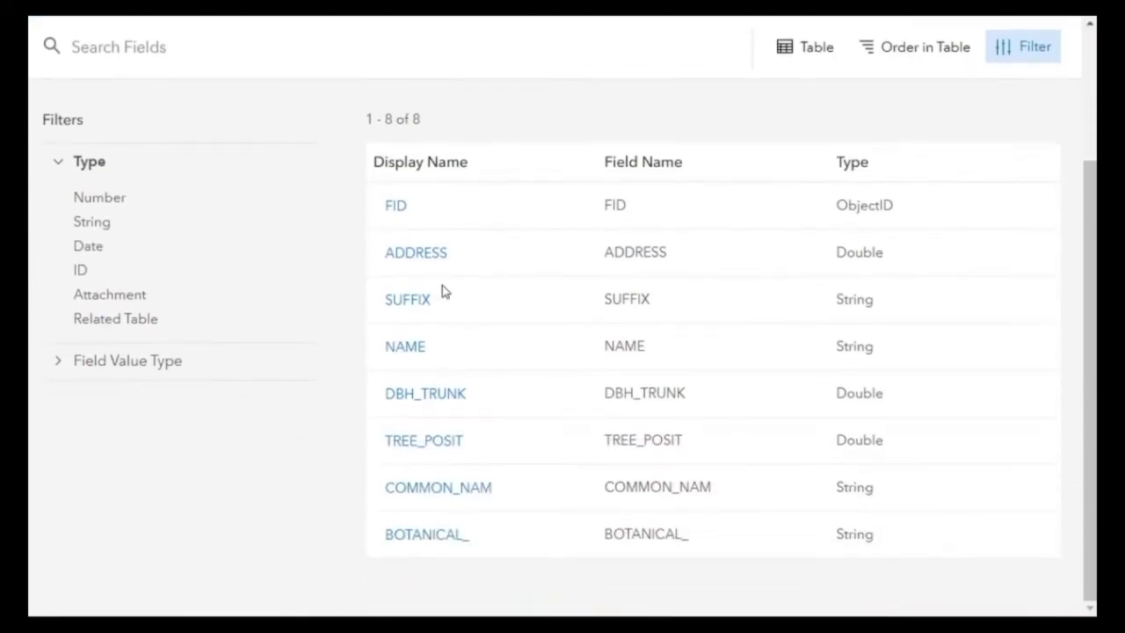
pyautogui.scroll(2, 612, 211)
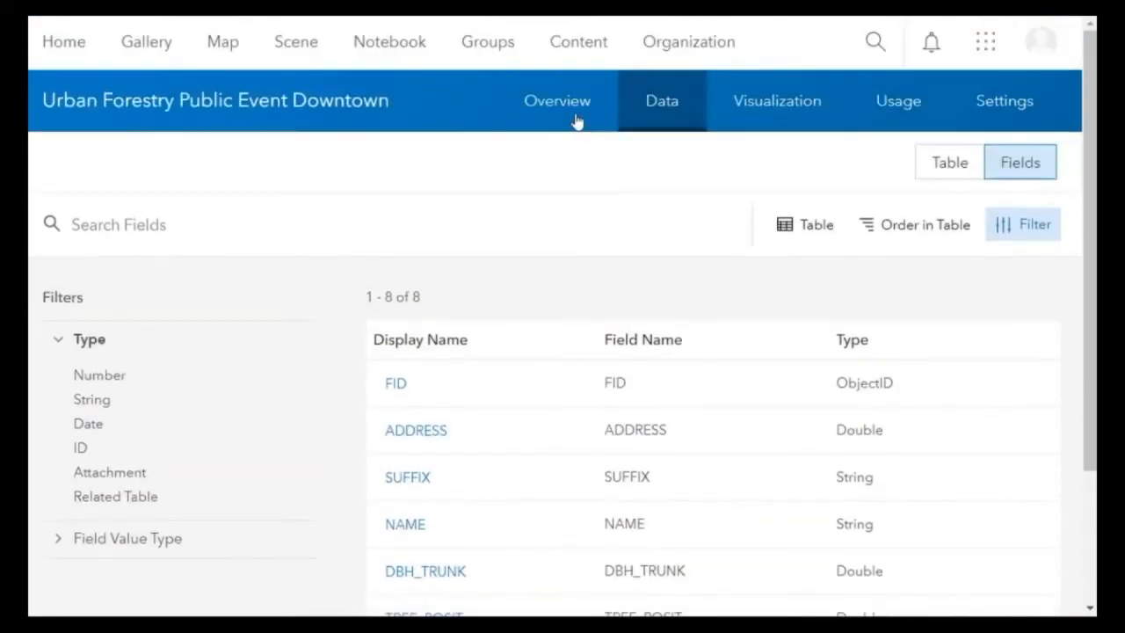
# Step: Enable editing in the hosted view's feature layer settings, save the change and dismiss the notification
pyautogui.click(1007, 122)
pyautogui.scroll(-10, 401, 298)
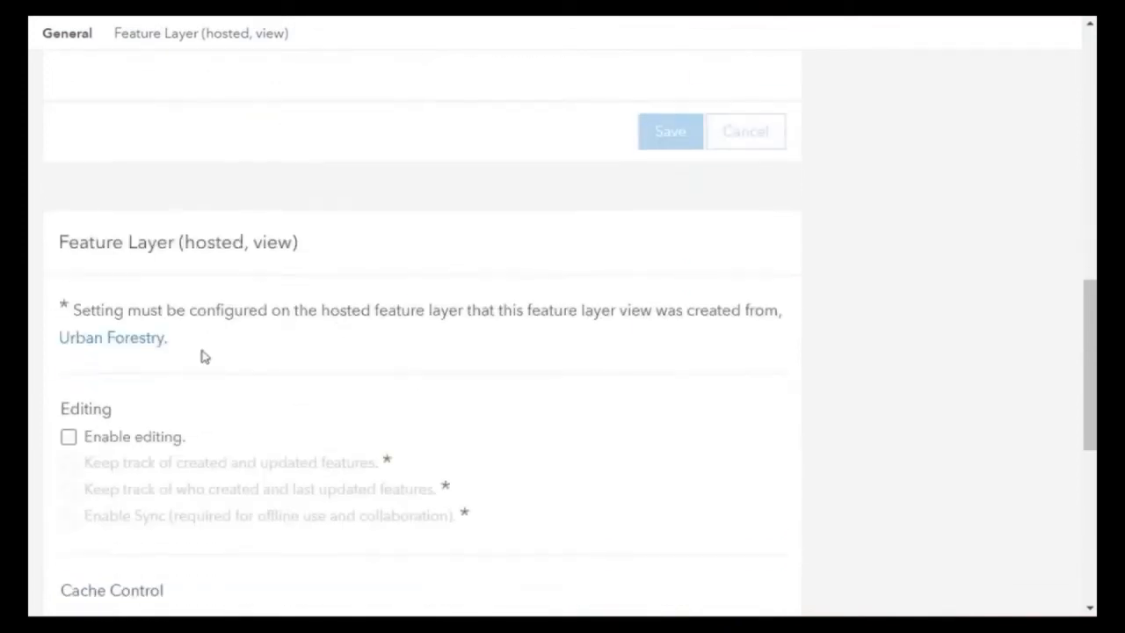
pyautogui.click(69, 437)
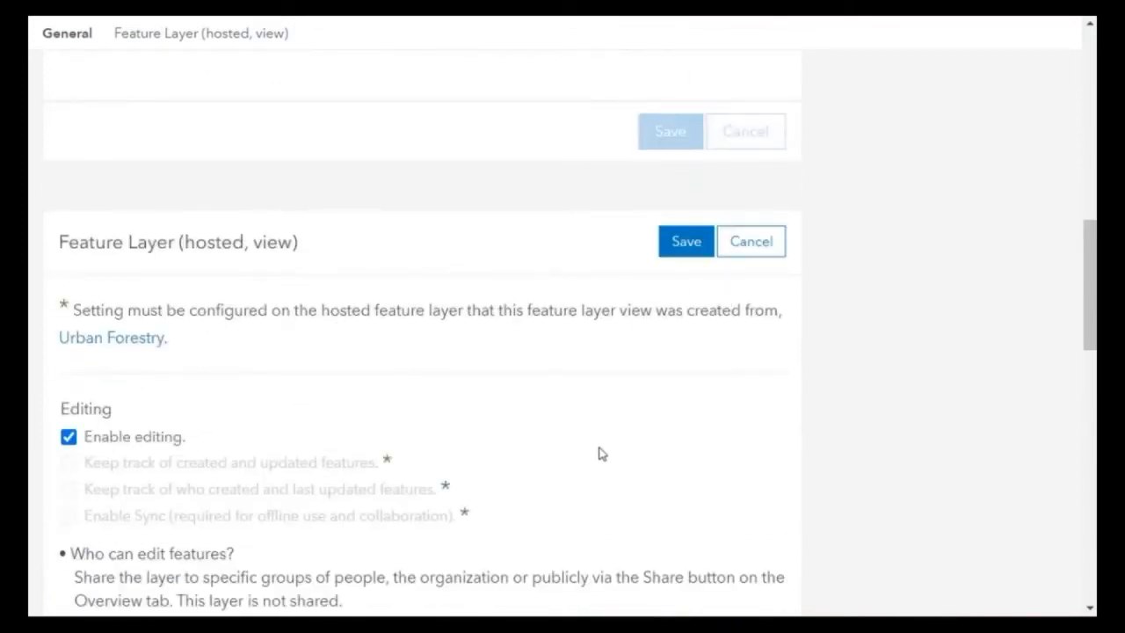
pyautogui.click(678, 241)
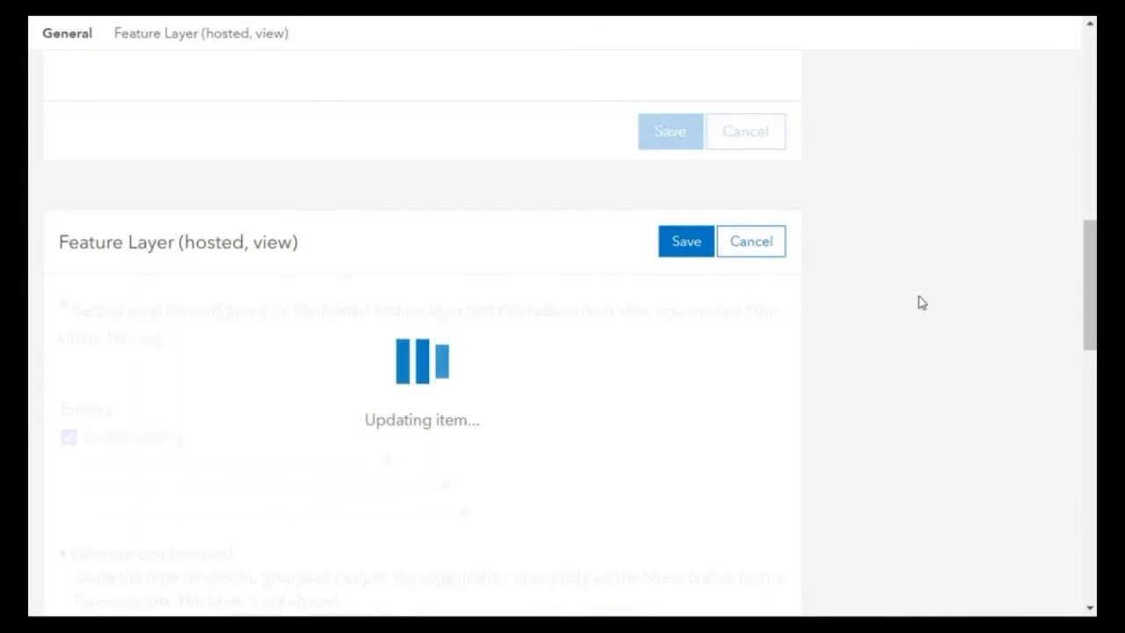
pyautogui.scroll(3, 919, 304)
pyautogui.click(1007, 85)
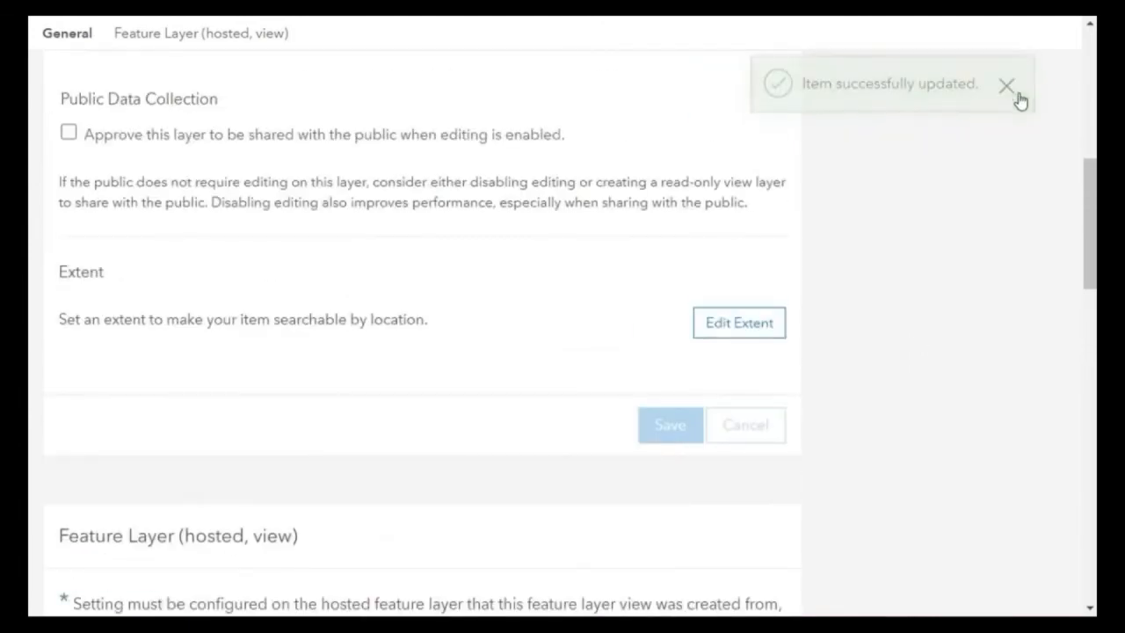
# Step: Inspect the DBH_TRUNK field's details in the view, including its property source and whether it is editable
pyautogui.scroll(8, 972, 181)
pyautogui.click(690, 121)
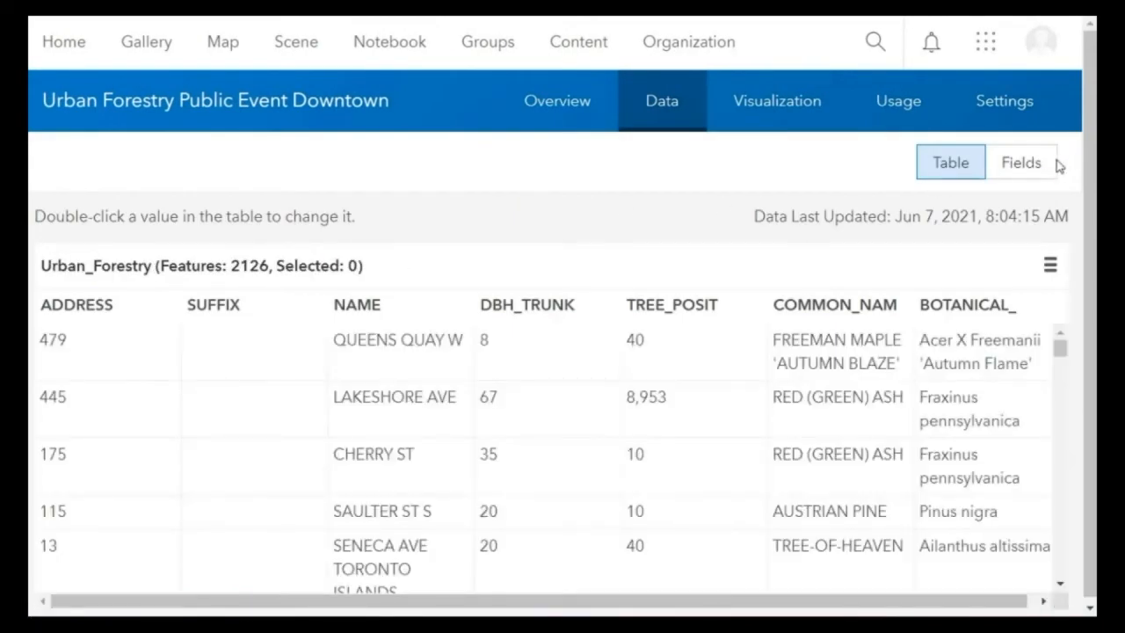
pyautogui.click(1003, 171)
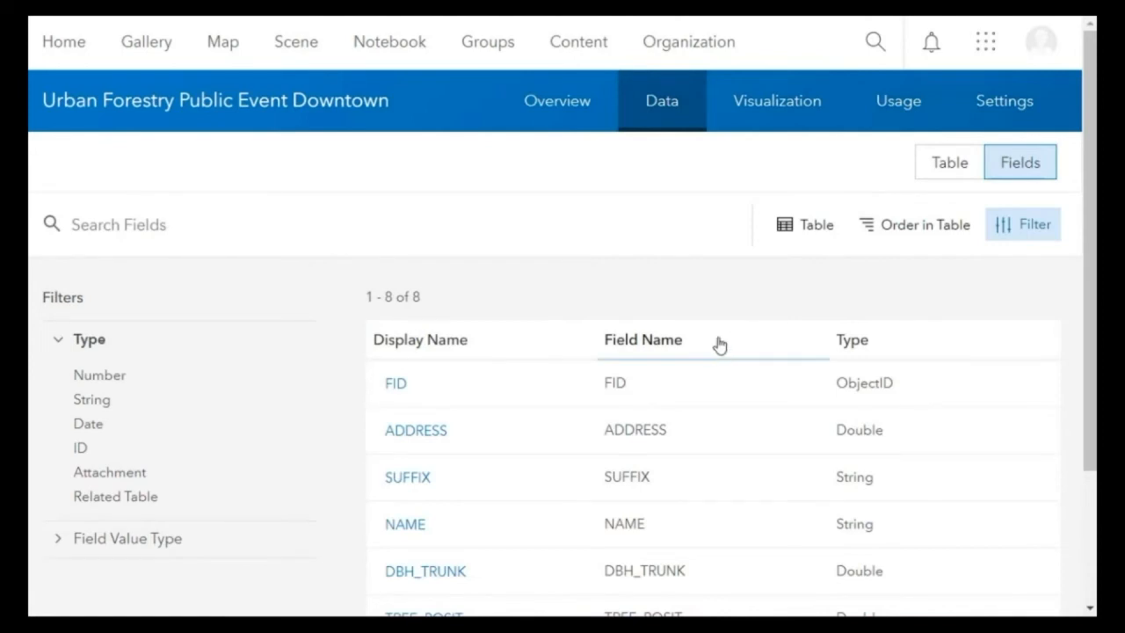
pyautogui.scroll(-2, 719, 345)
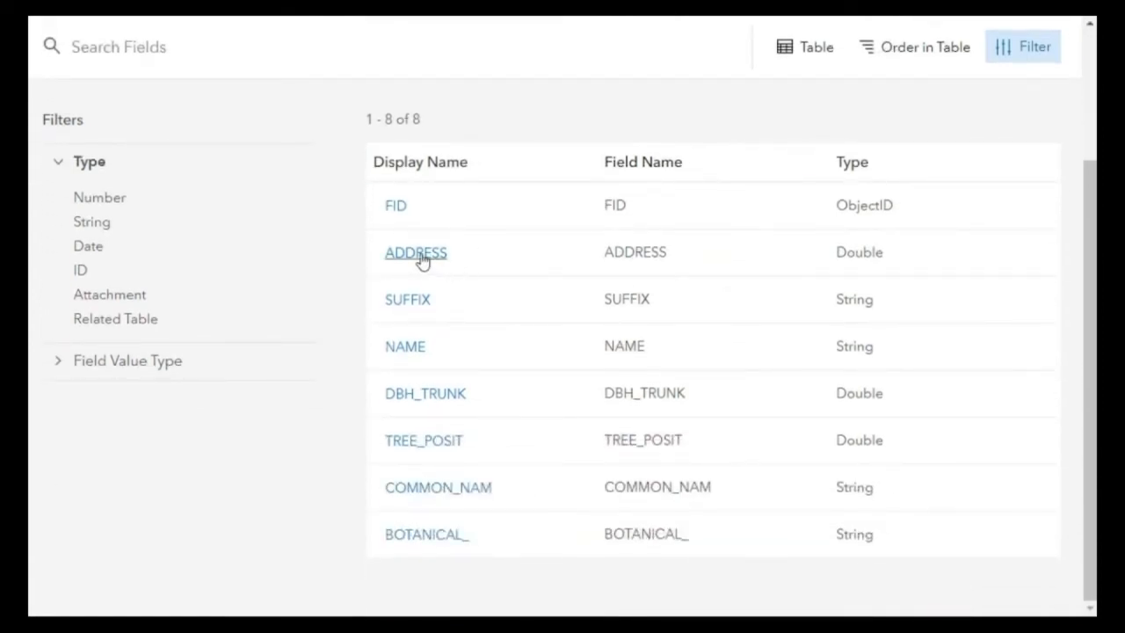
pyautogui.click(410, 395)
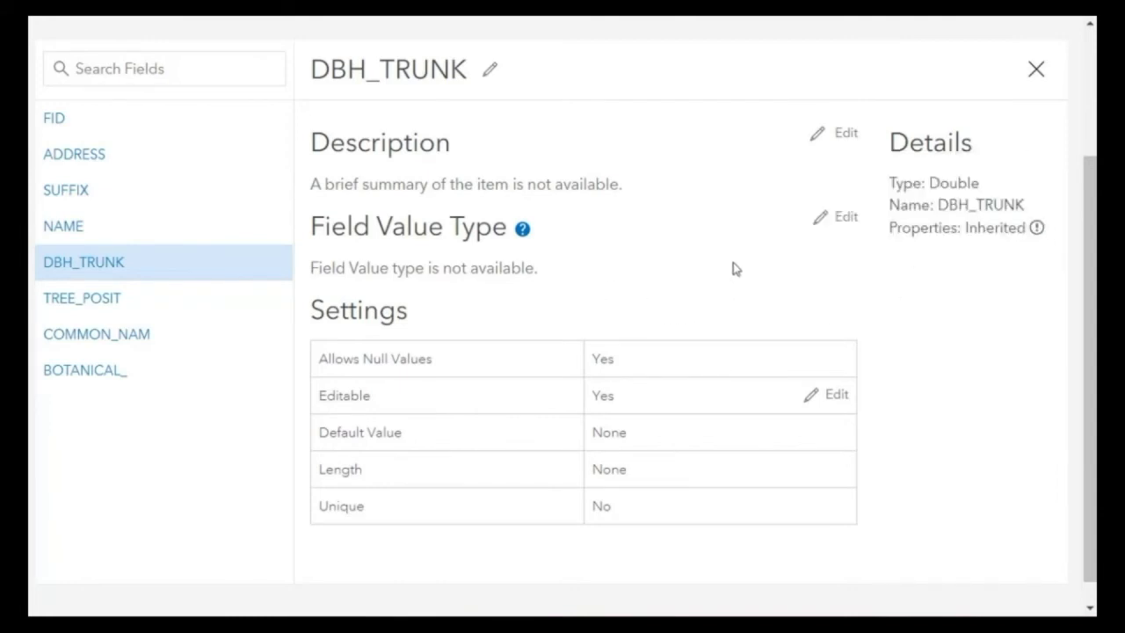
pyautogui.scroll(2, 660, 313)
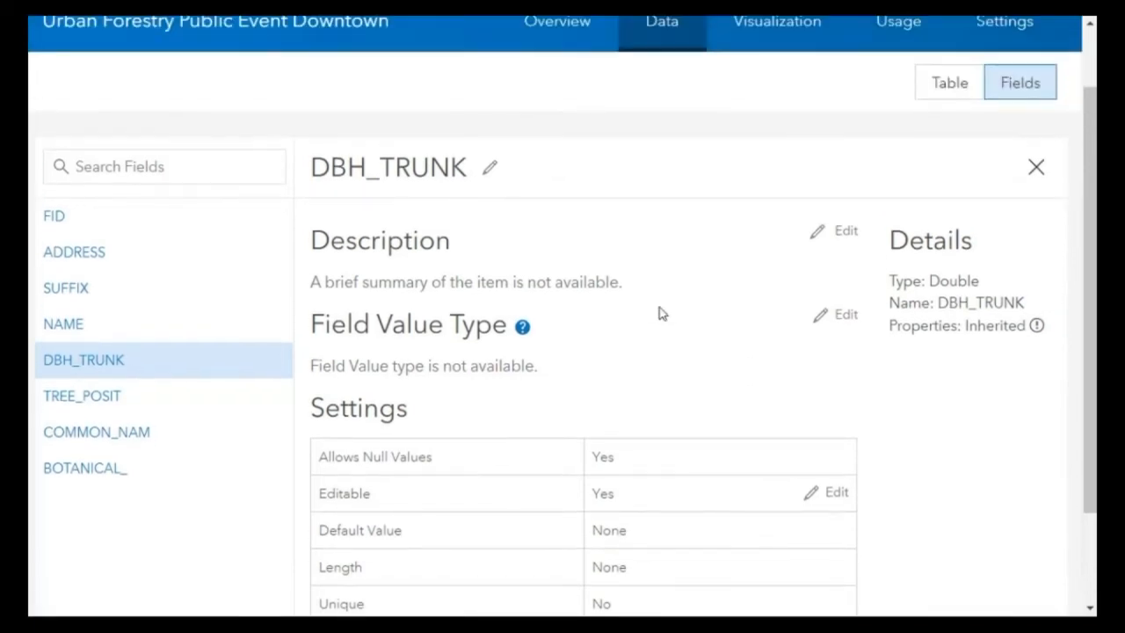
pyautogui.scroll(-2, 660, 314)
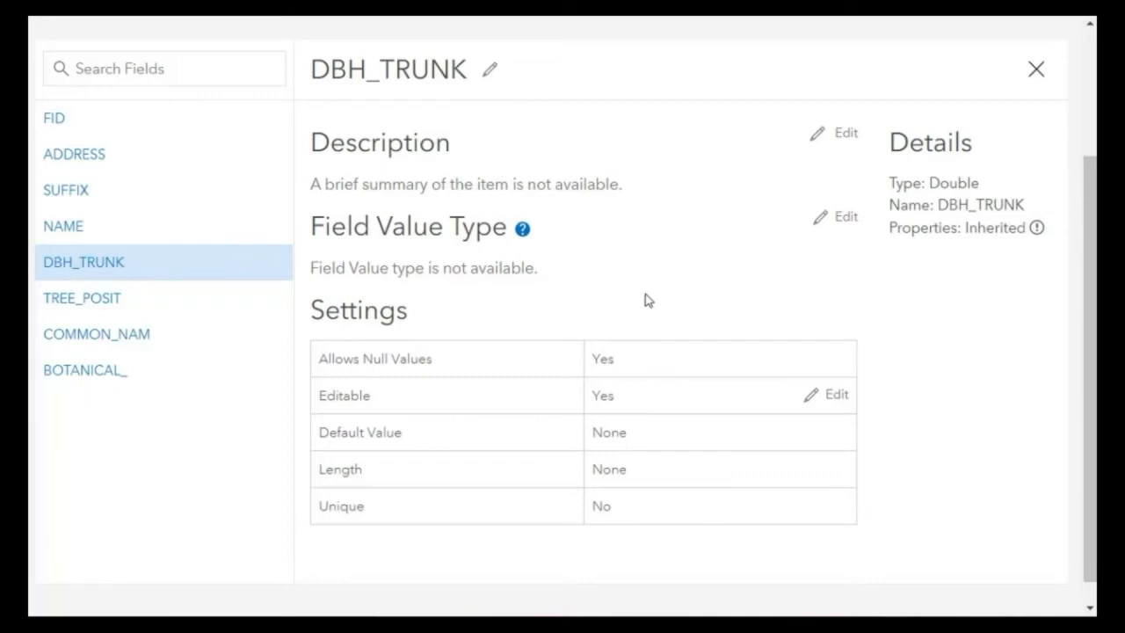
pyautogui.scroll(1, 583, 217)
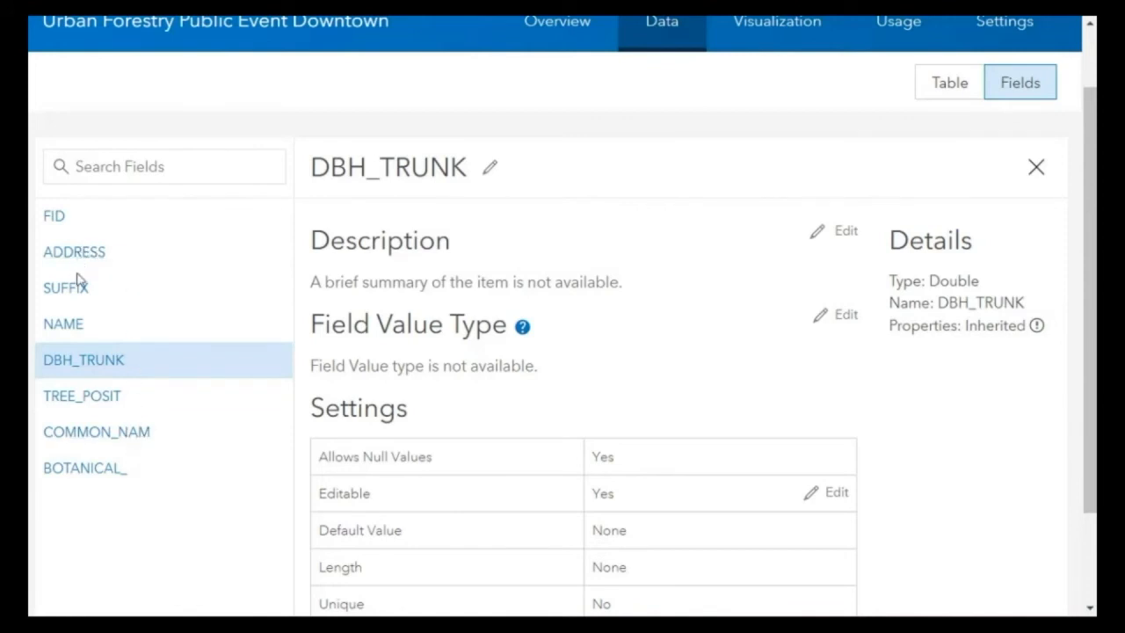
# Step: Disallow attribute editing for the TREE_POSIT field in the view and save the setting
pyautogui.click(88, 402)
pyautogui.scroll(-2, 670, 365)
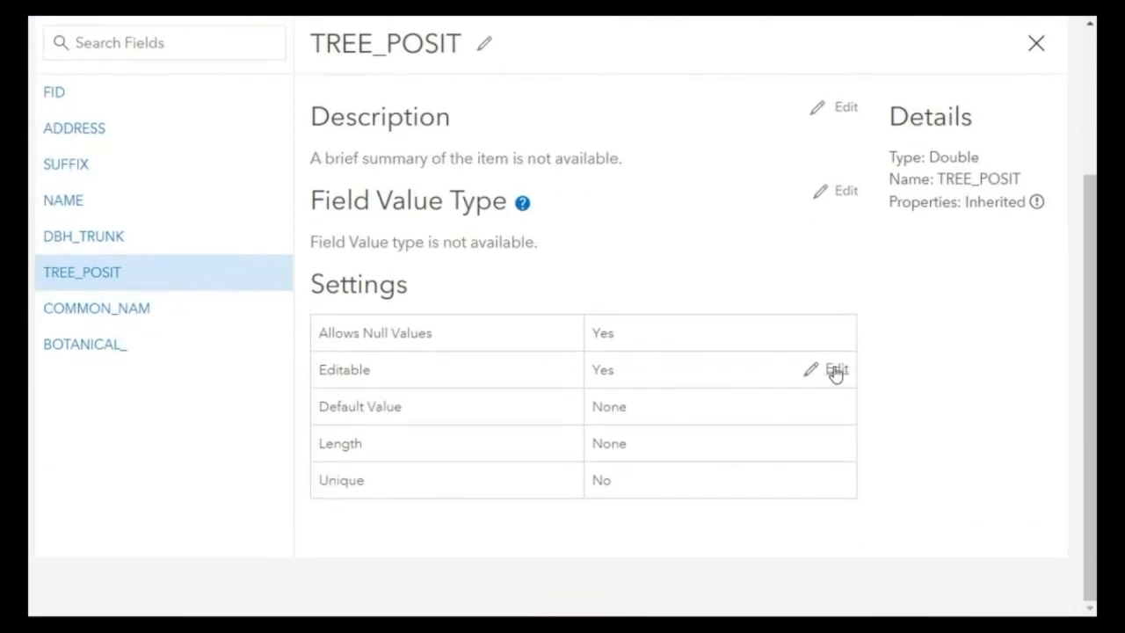
pyautogui.click(834, 370)
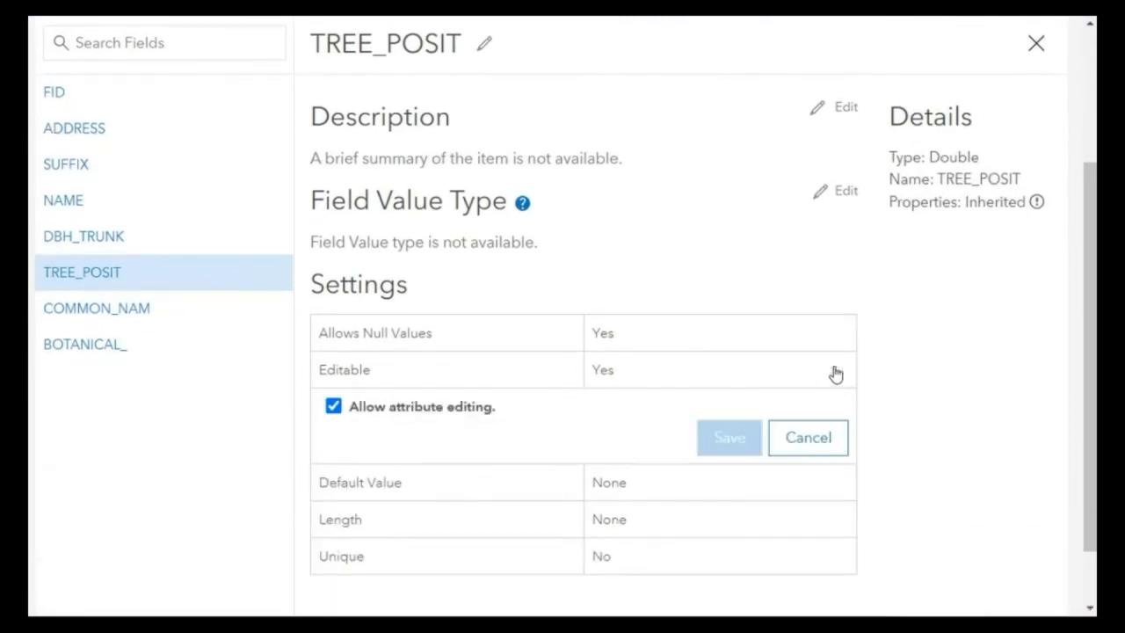
pyautogui.click(409, 406)
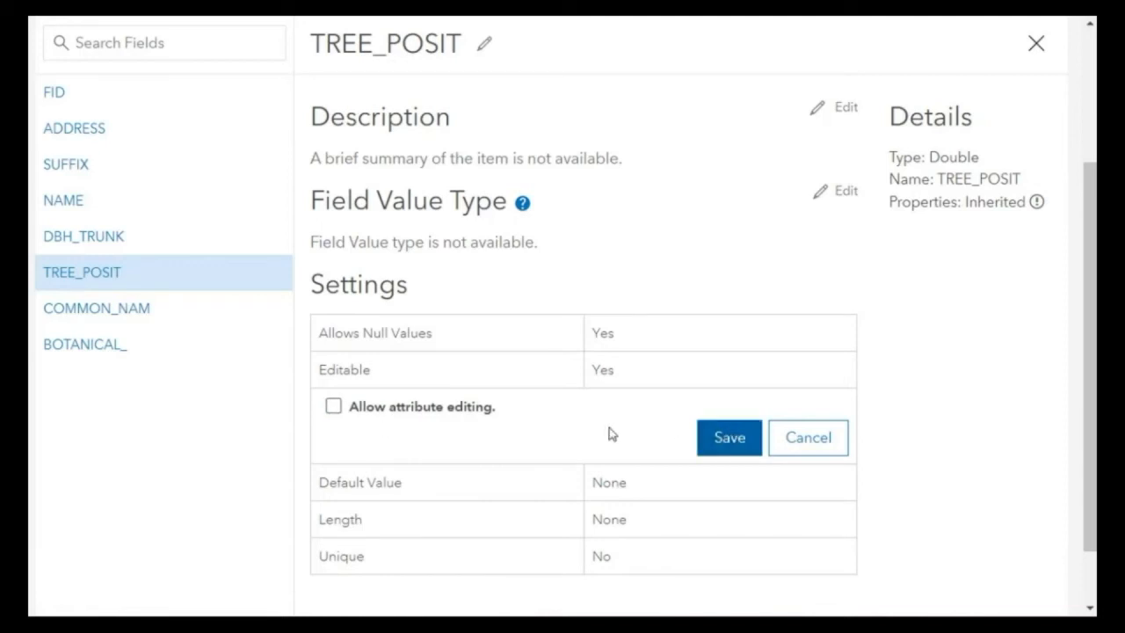
pyautogui.click(703, 445)
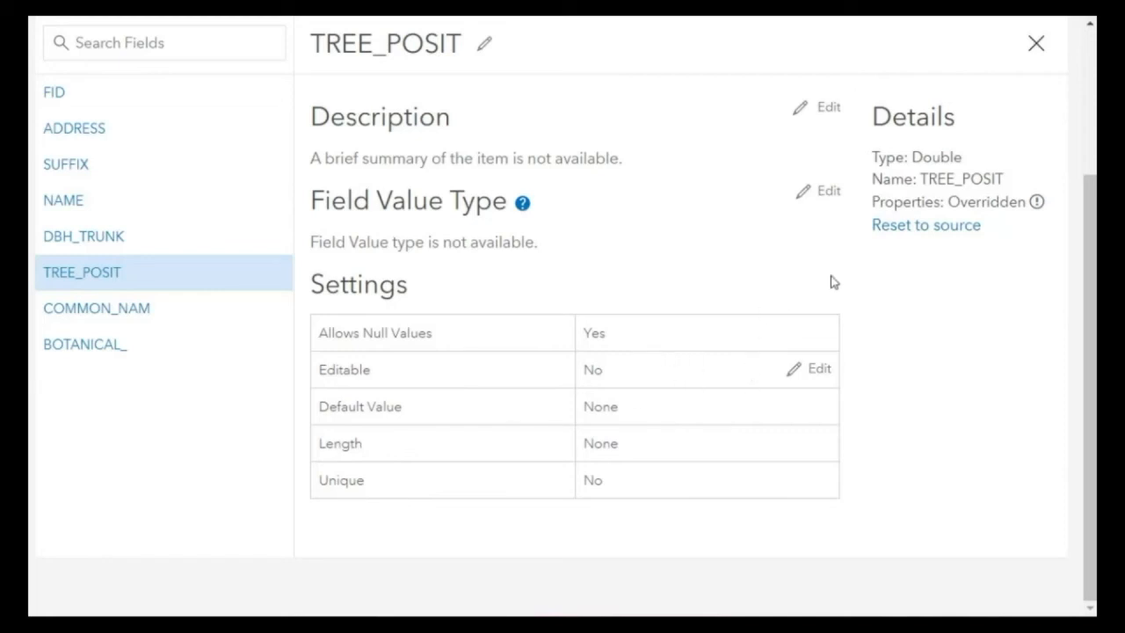
# Step: Reset the TREE_POSIT field's overridden properties to those of the source layer
pyautogui.click(927, 226)
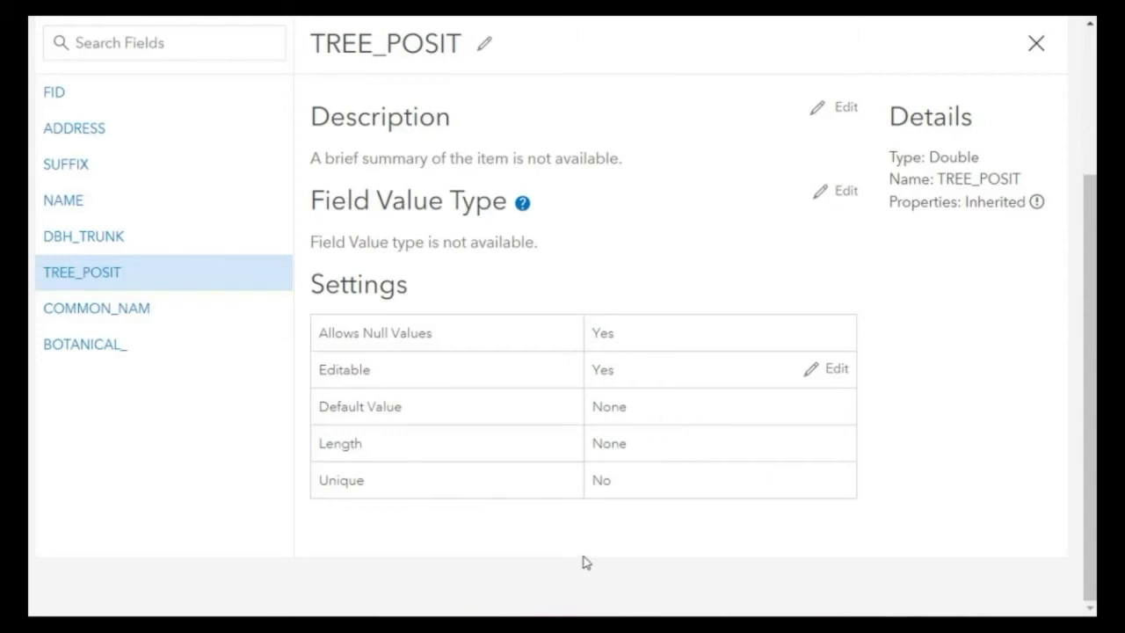
pyautogui.scroll(3, 588, 296)
pyautogui.scroll(-1, 589, 296)
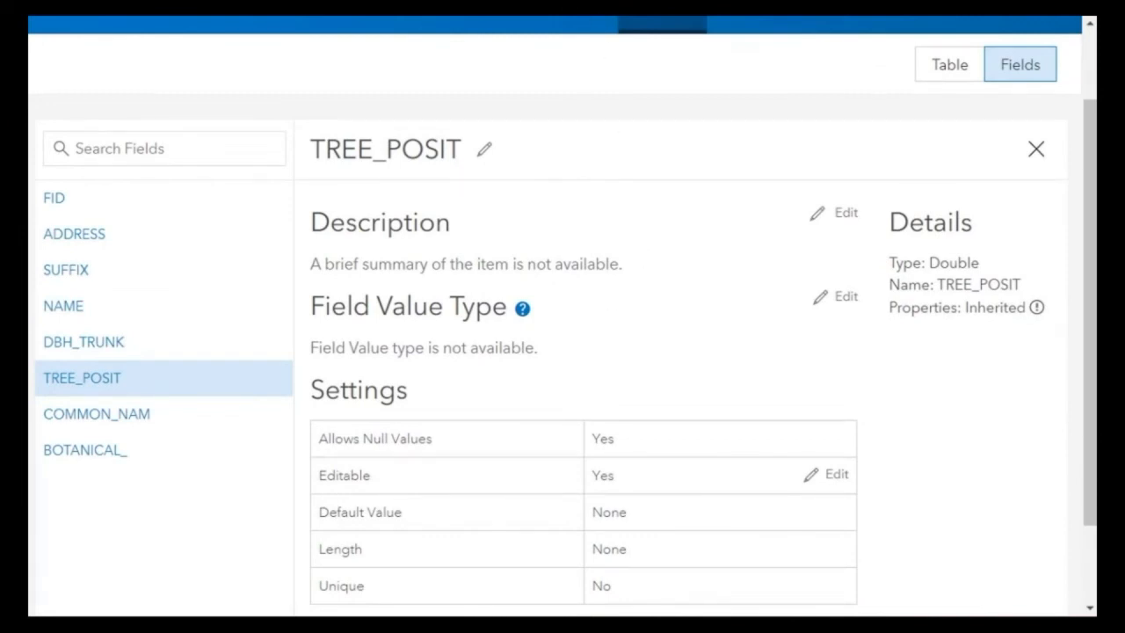
# Step: Go back to the view's item overview, open its source Urban Forestry layer and check when that layer was last updated
pyautogui.scroll(2, 595, 220)
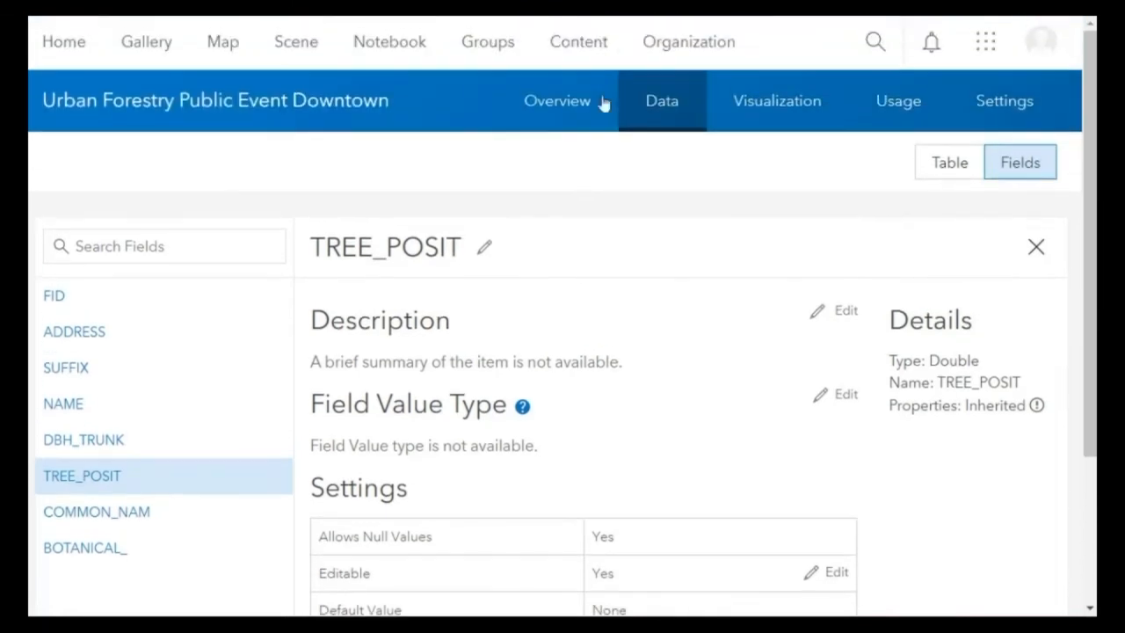
pyautogui.click(549, 103)
pyautogui.scroll(-5, 765, 226)
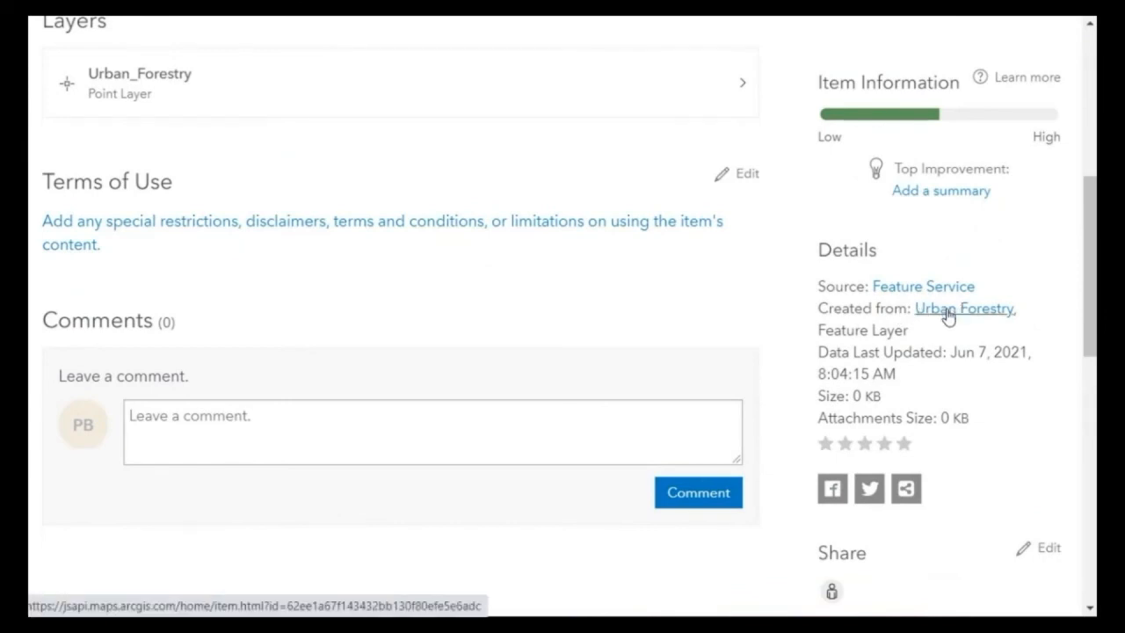
pyautogui.click(947, 315)
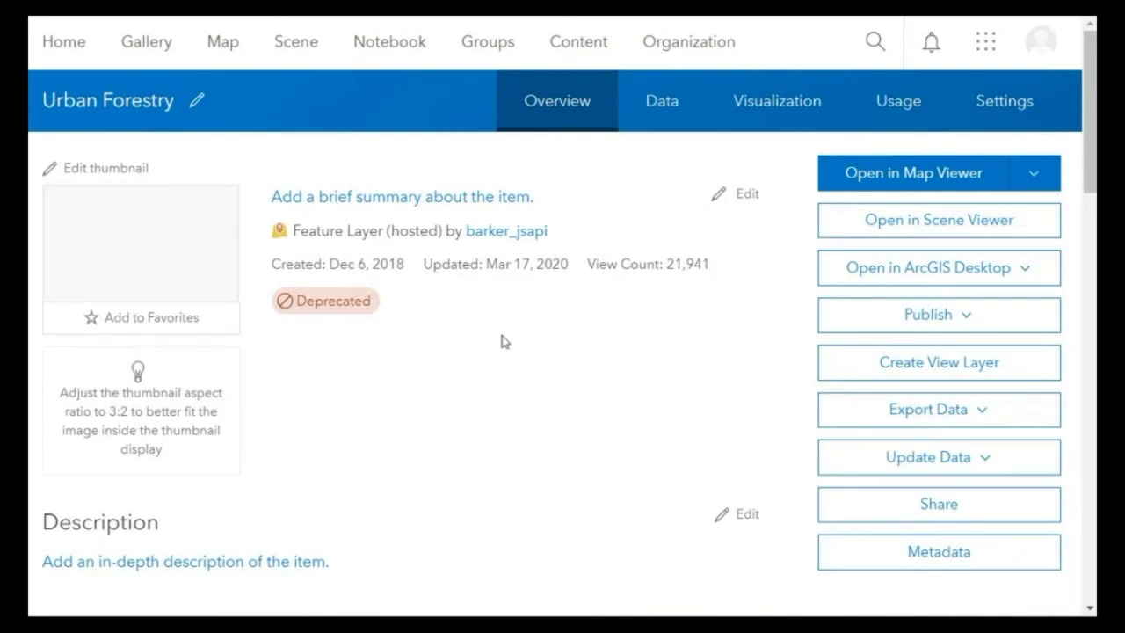
pyautogui.moveTo(530, 272)
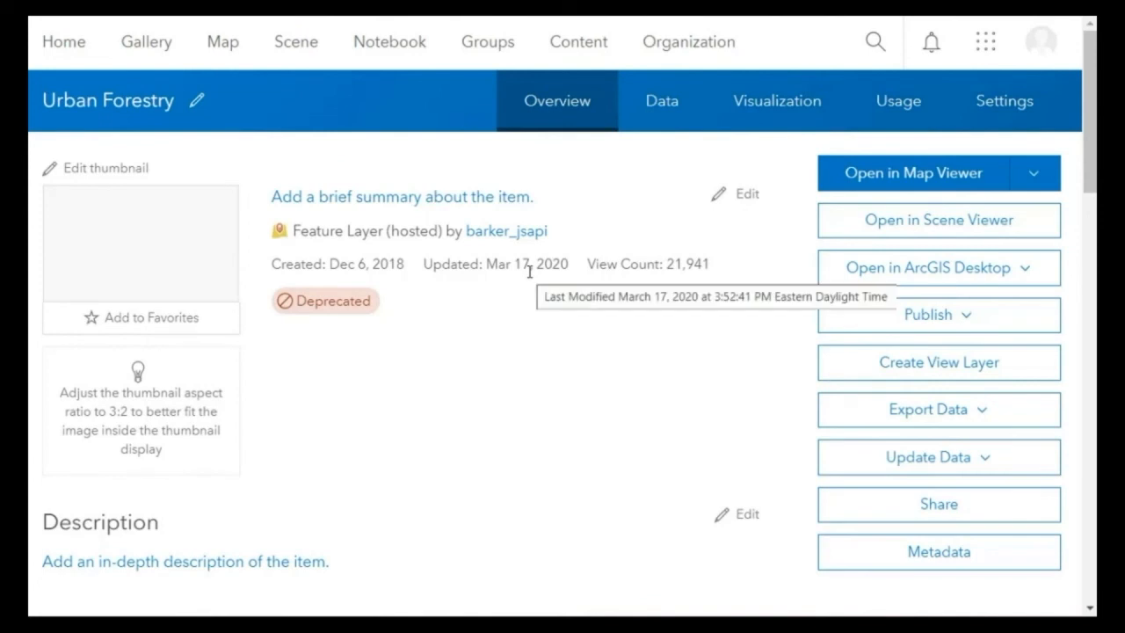